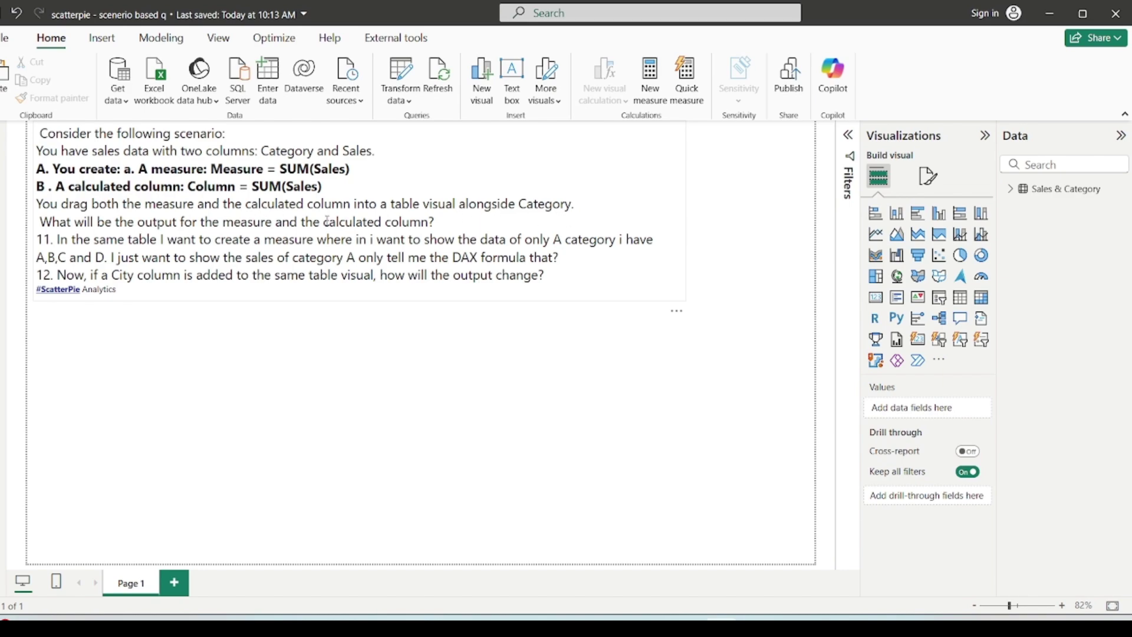
drag(436, 222, 37, 133)
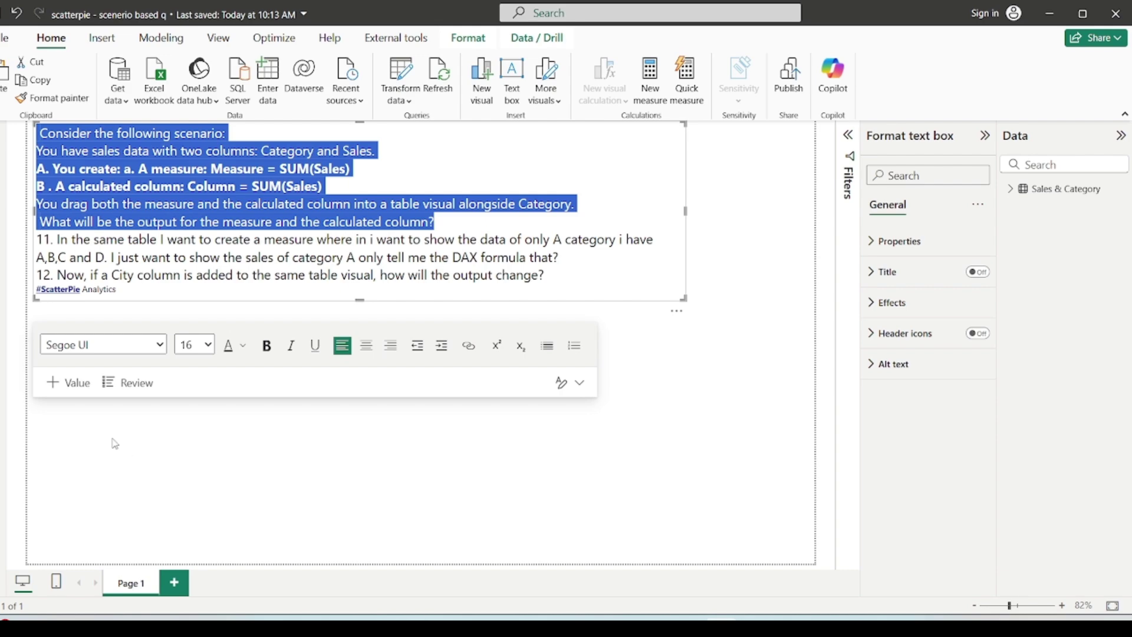
click(178, 455)
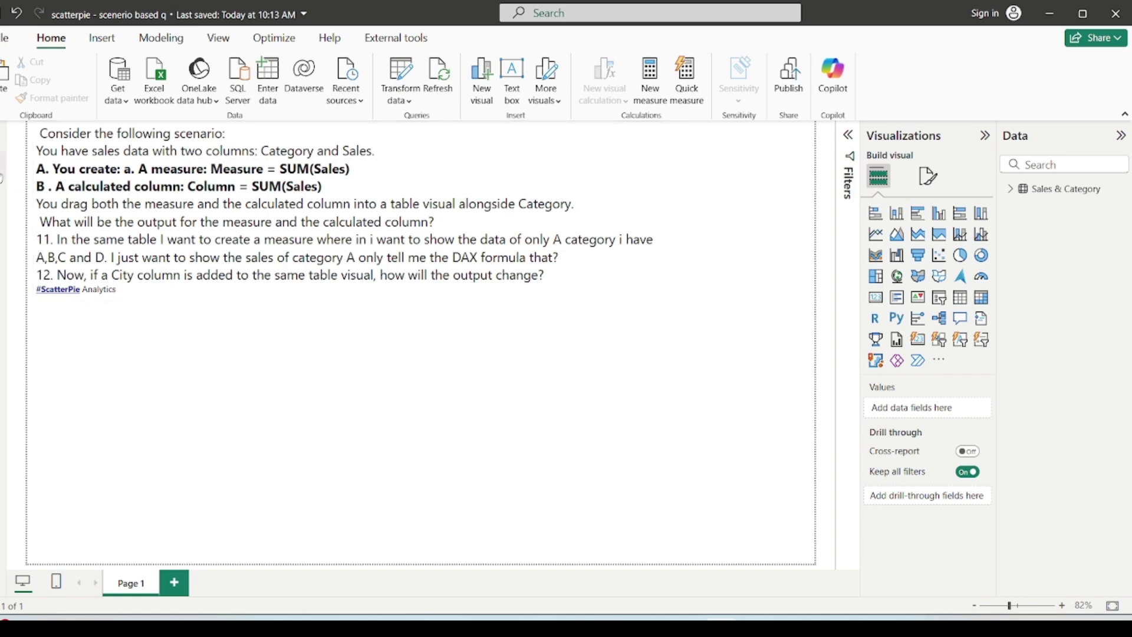
Step: Add a calculated column named "Sales Amount ( Column )" to the Sales & Category table with the formula SUM( 'Sales & Category'[Sales] )
click(2, 177)
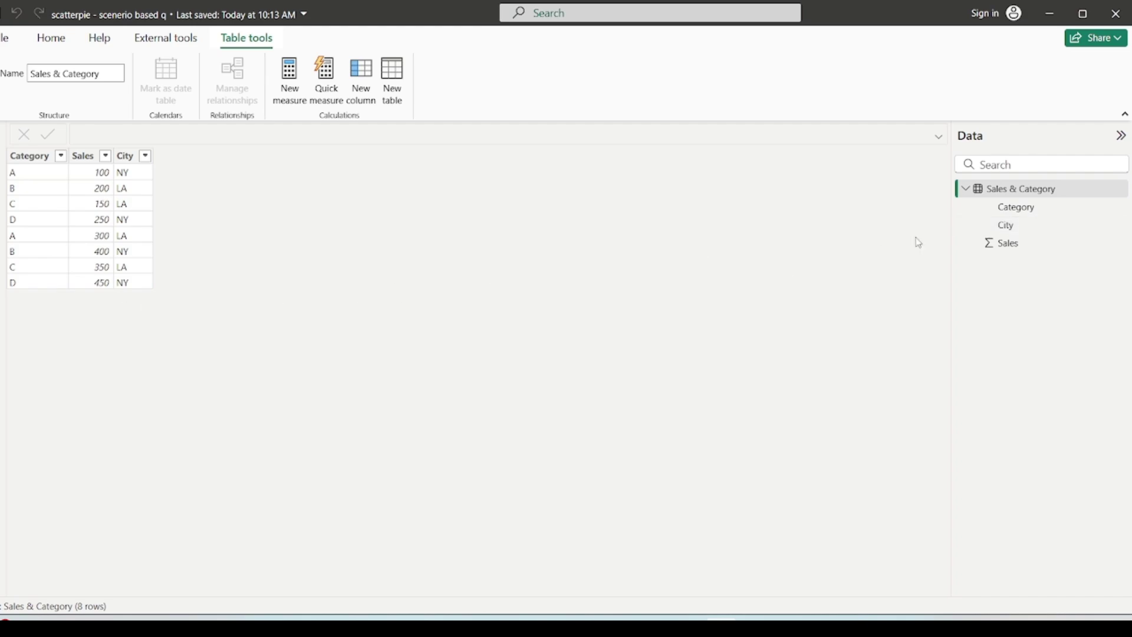
right_click(1002, 195)
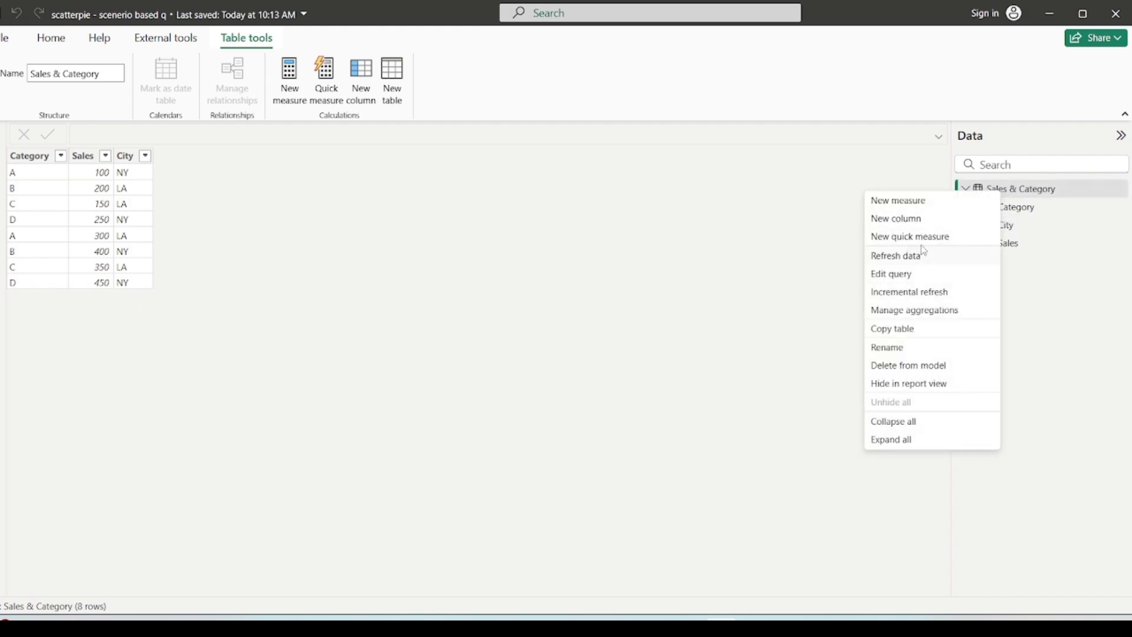
click(909, 224)
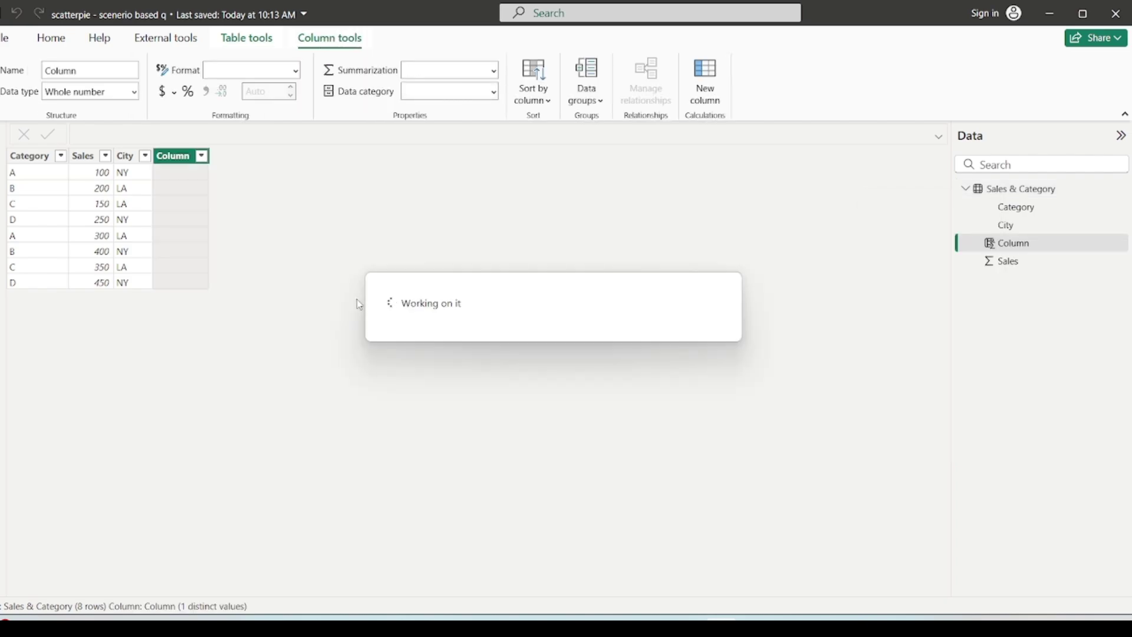
text(Sales )
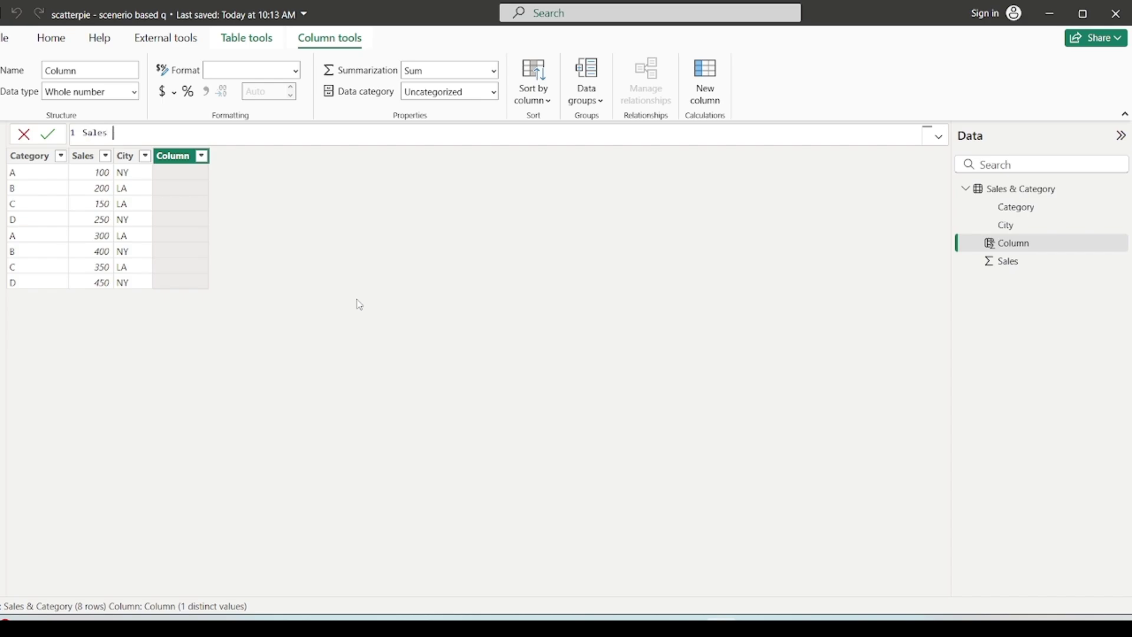
text(Amount ( Column ) =)
key(shift+Return)
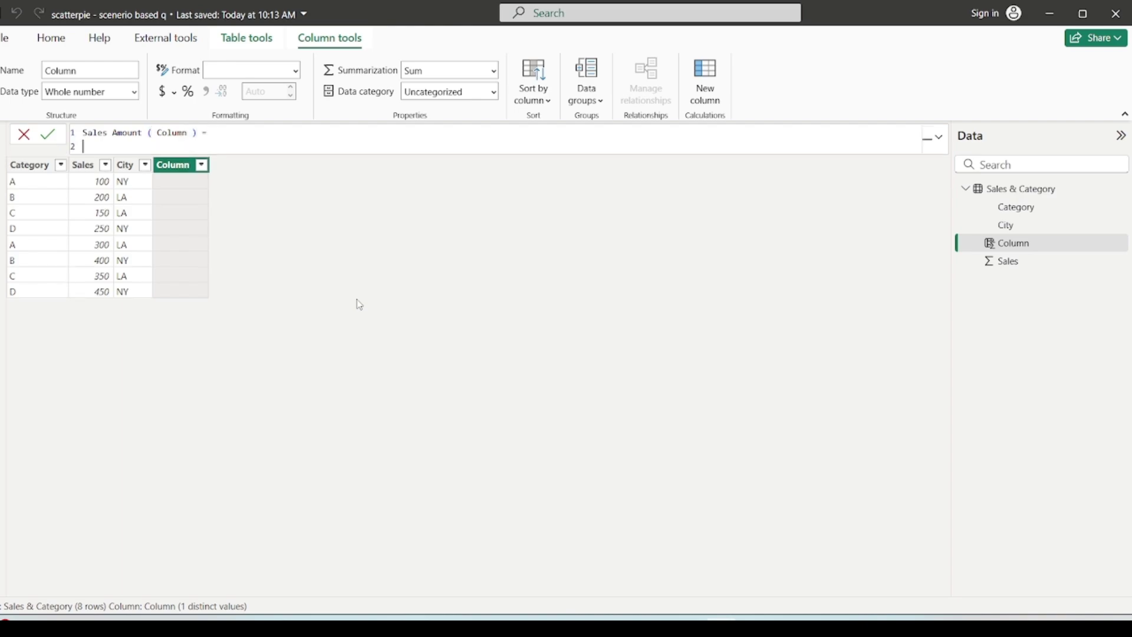
text(SUM()
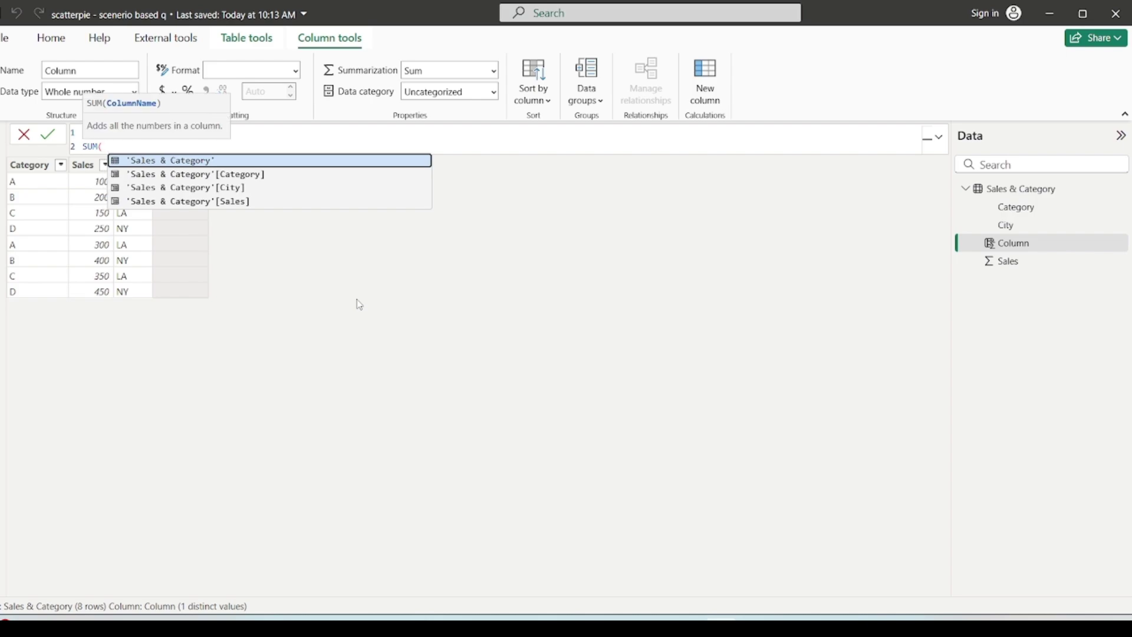
click(241, 202)
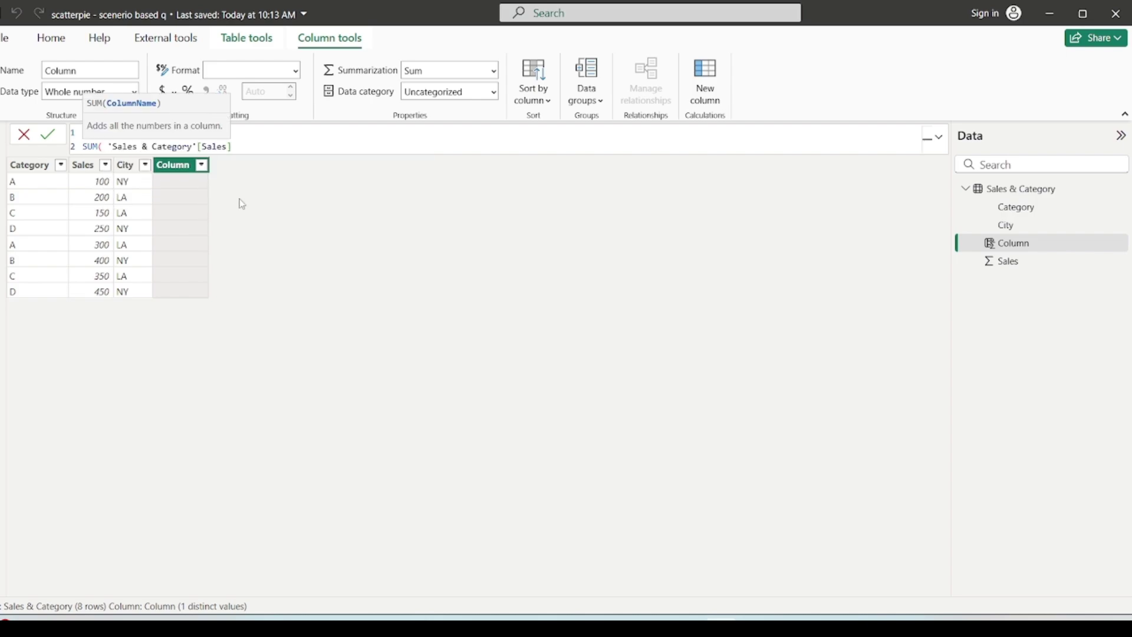
text())
key(Return)
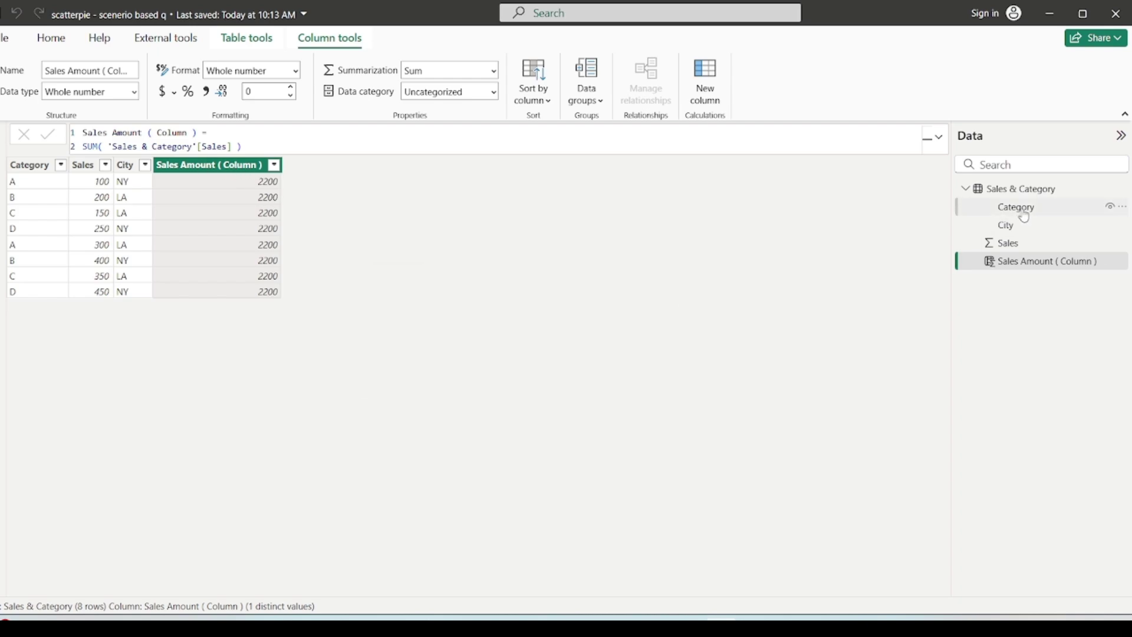
Step: Create a measure named "Sales amount ( measure )" in the Sales & Category table with the formula SUM( 'Sales & Category'[Sales] )
right_click(1006, 189)
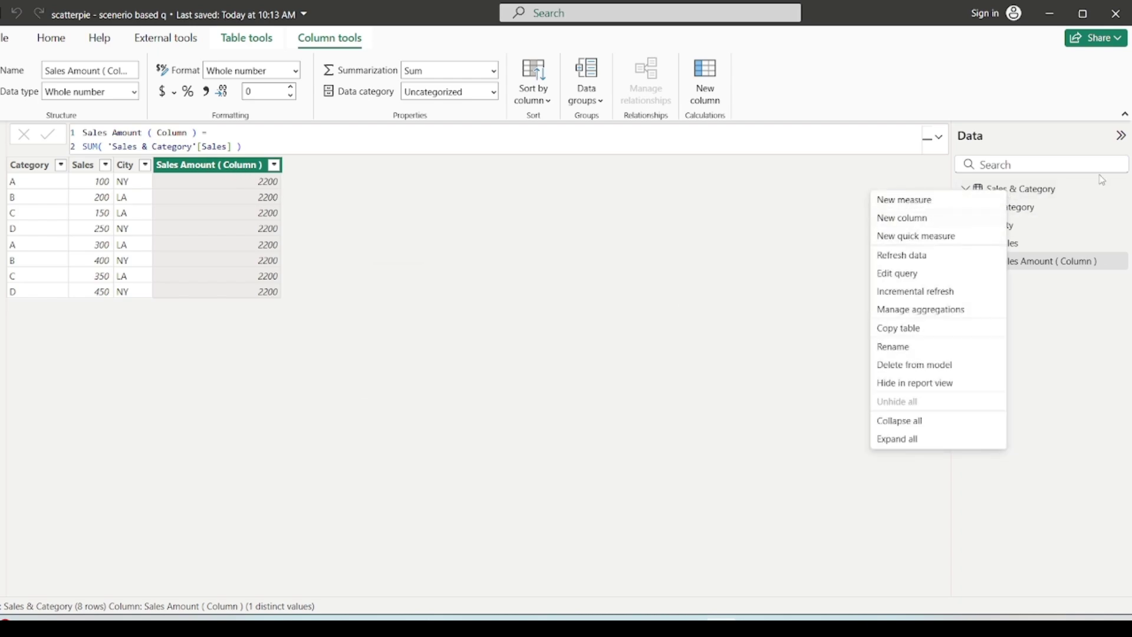
click(931, 203)
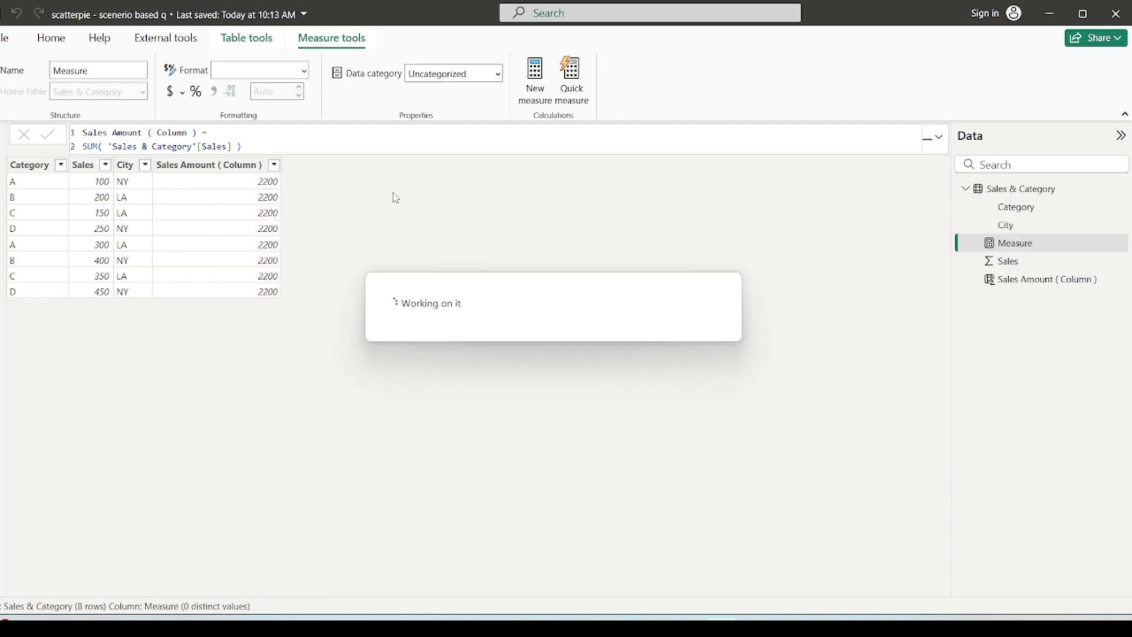
text(Sae)
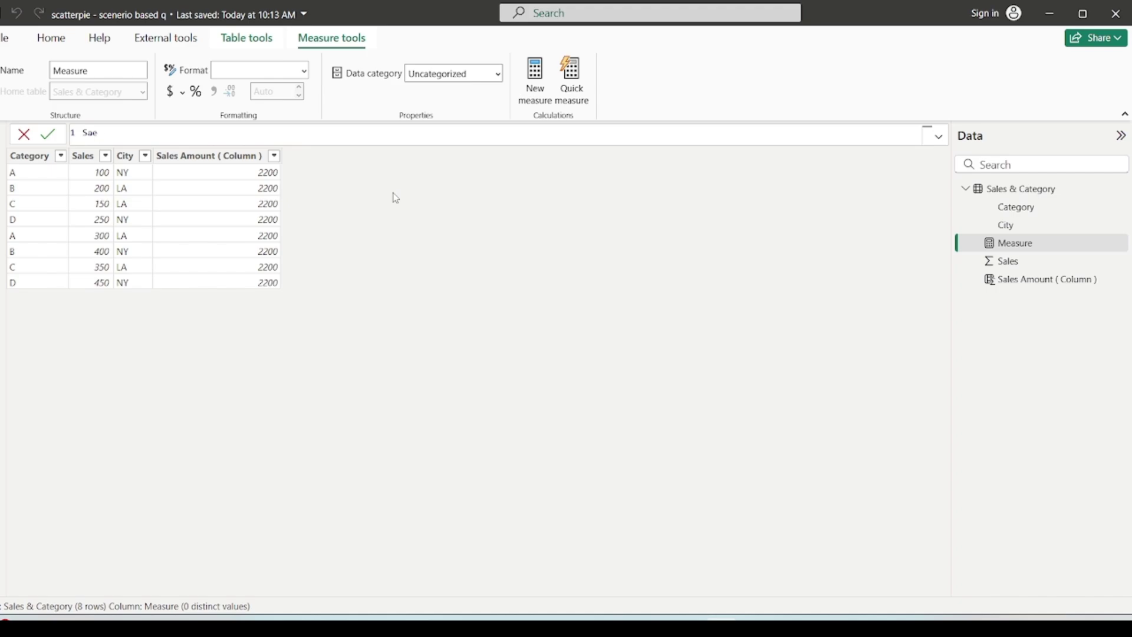
key(BackSpace)
text(les amount ( measure ) =)
key(shift+Return)
text(SUM( sal)
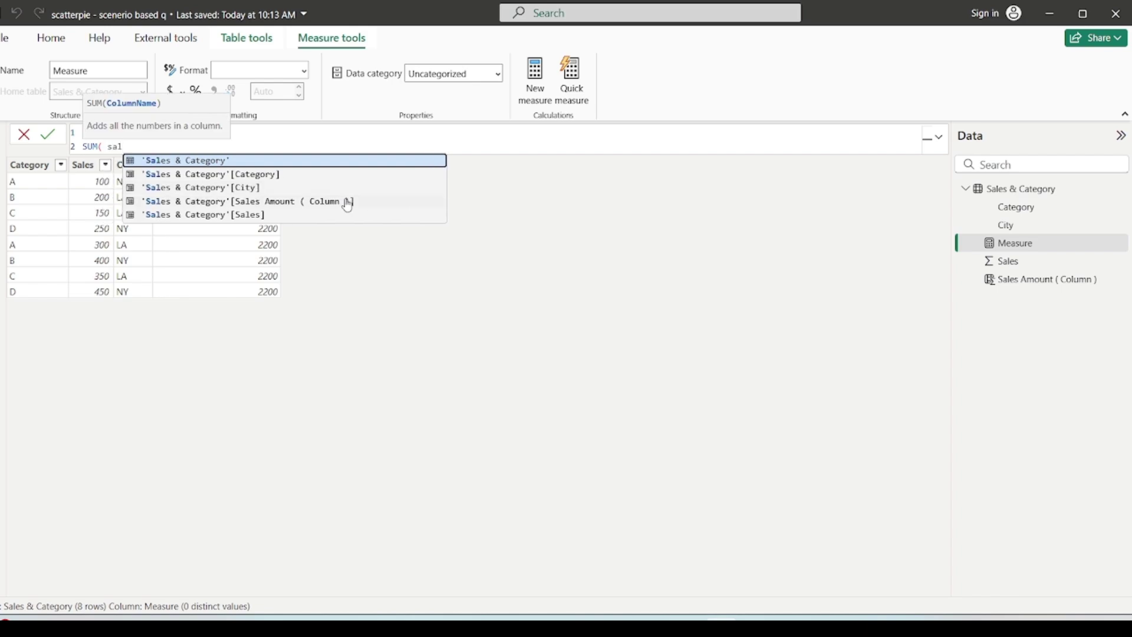
click(266, 215)
text())
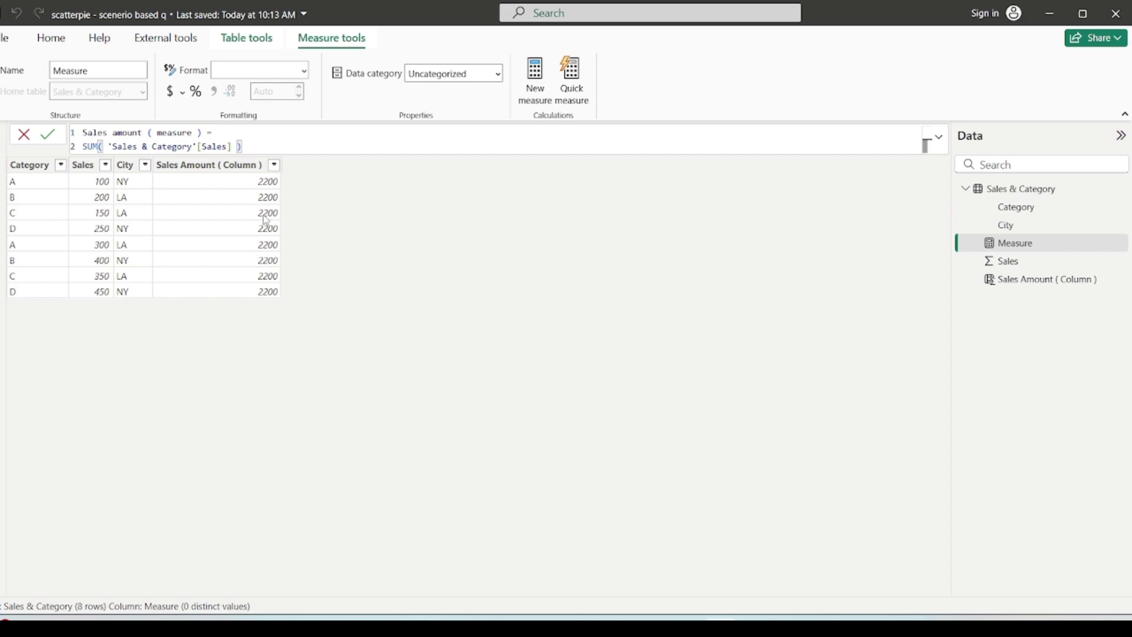
key(Return)
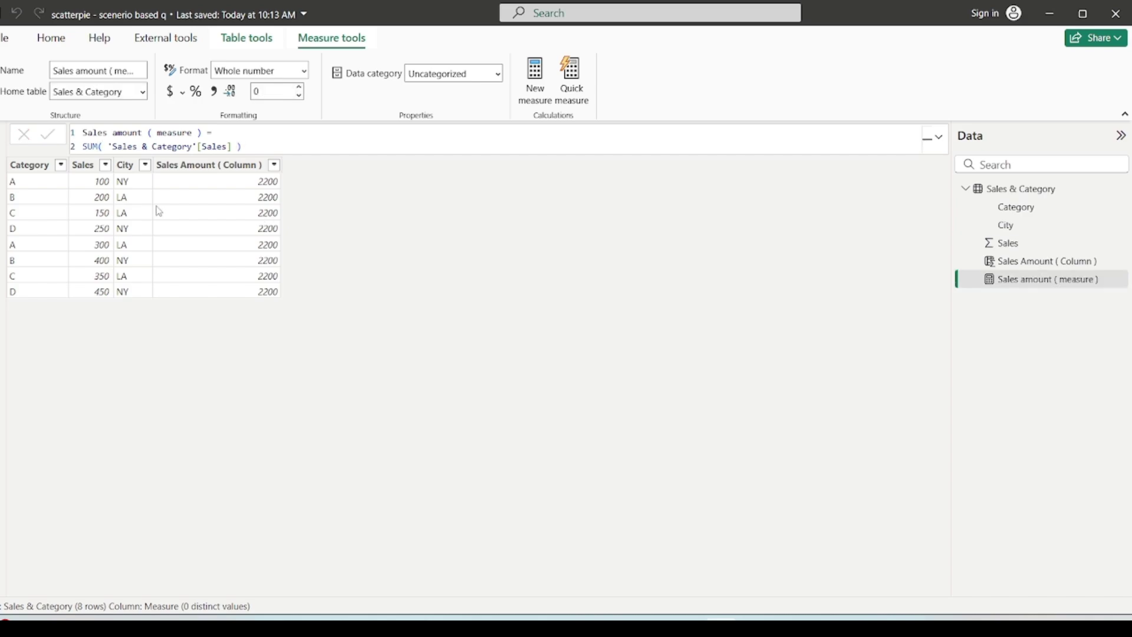
Step: Return to the report page and review the scenario's measure and calculated column definitions
click(4, 135)
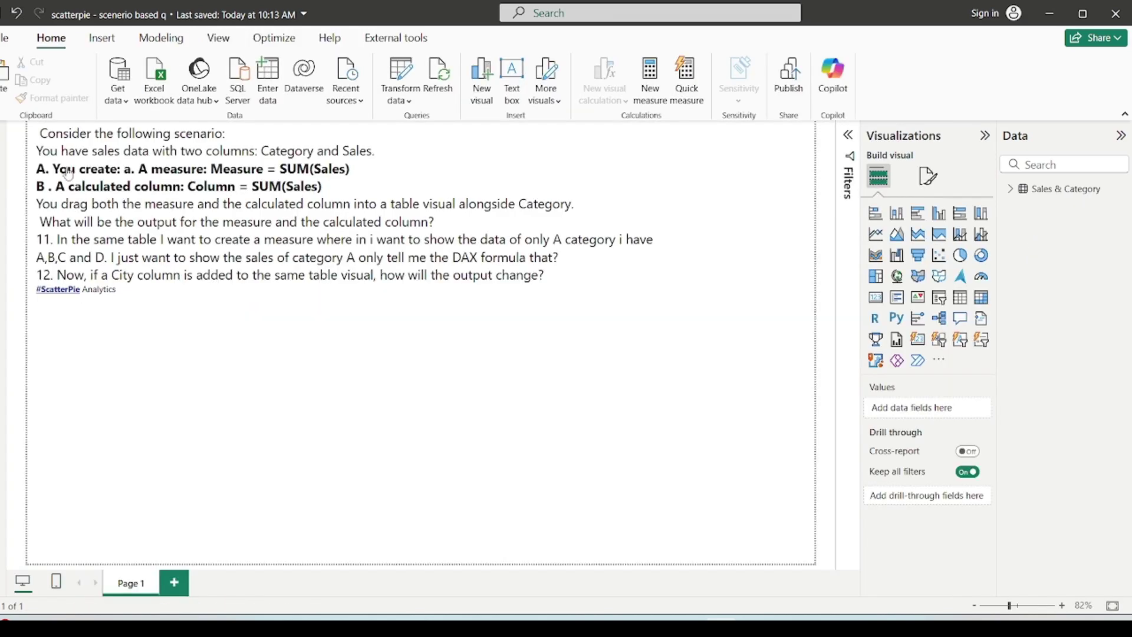
drag(330, 188, 23, 176)
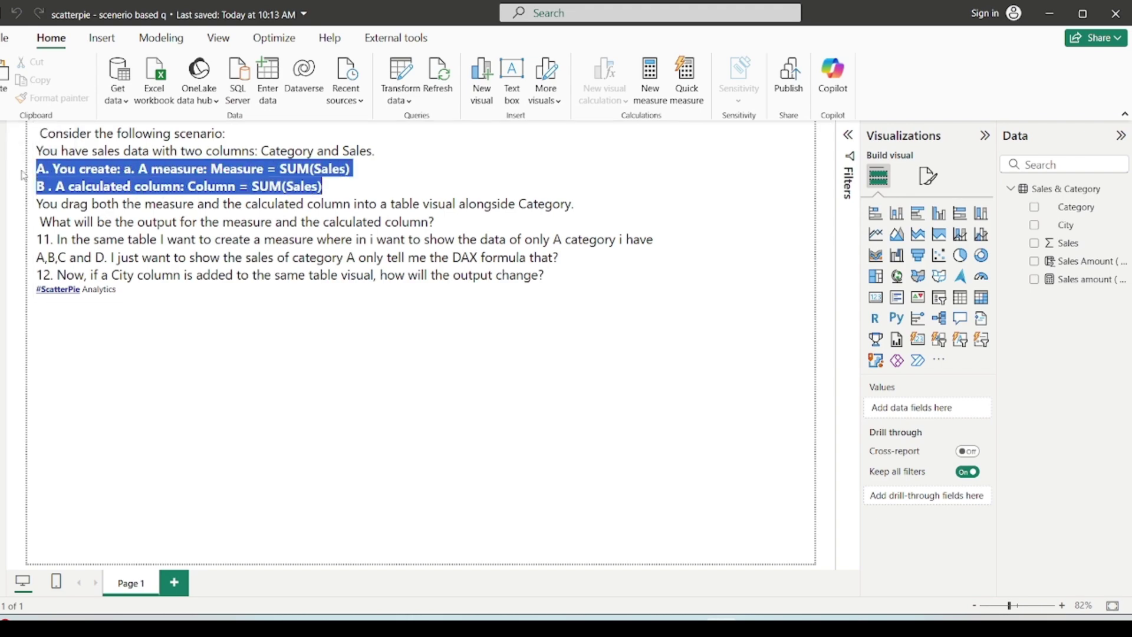
click(23, 175)
drag(331, 202, 17, 177)
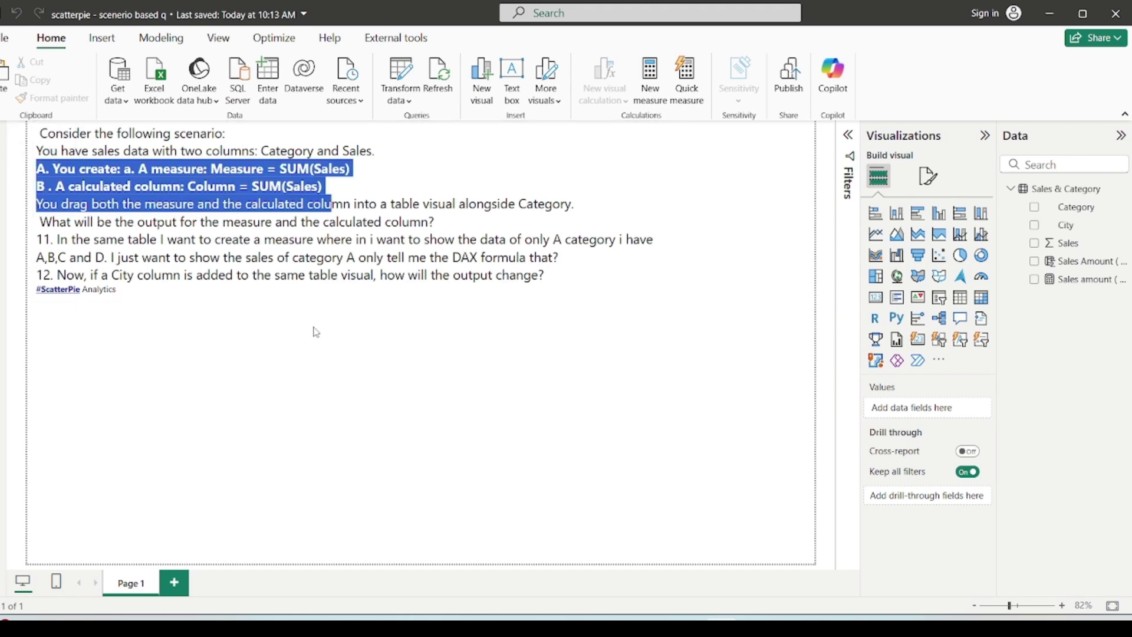
click(238, 322)
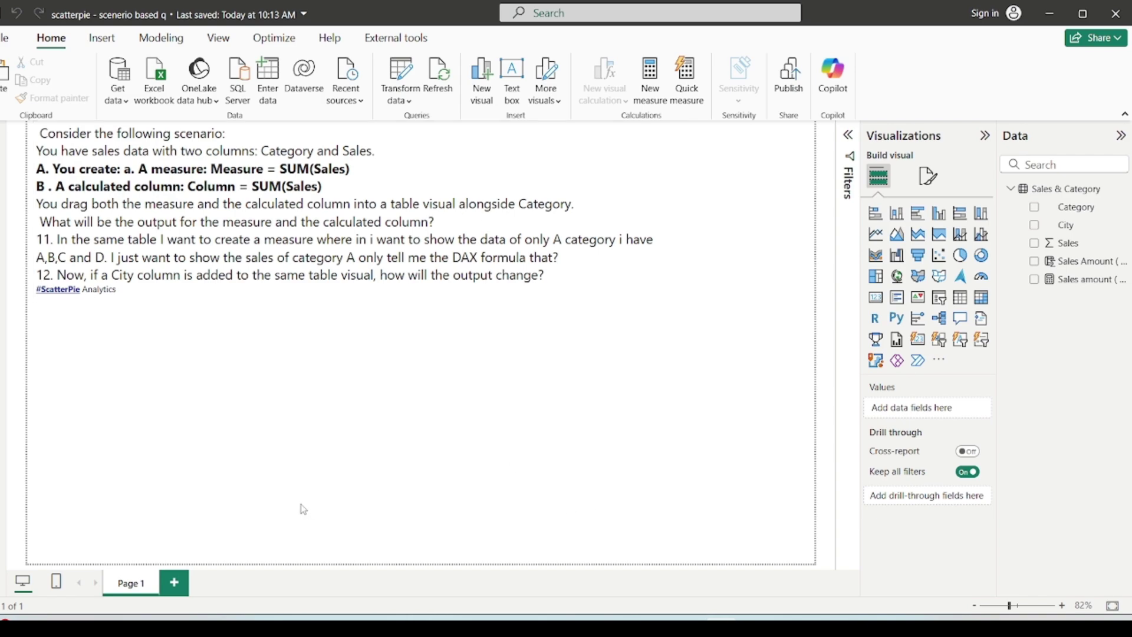
Step: Insert a table visual below the scenario text showing Category, Sales Amount ( Column ) and Sales amount ( measure )
click(959, 297)
drag(684, 486, 459, 498)
click(459, 498)
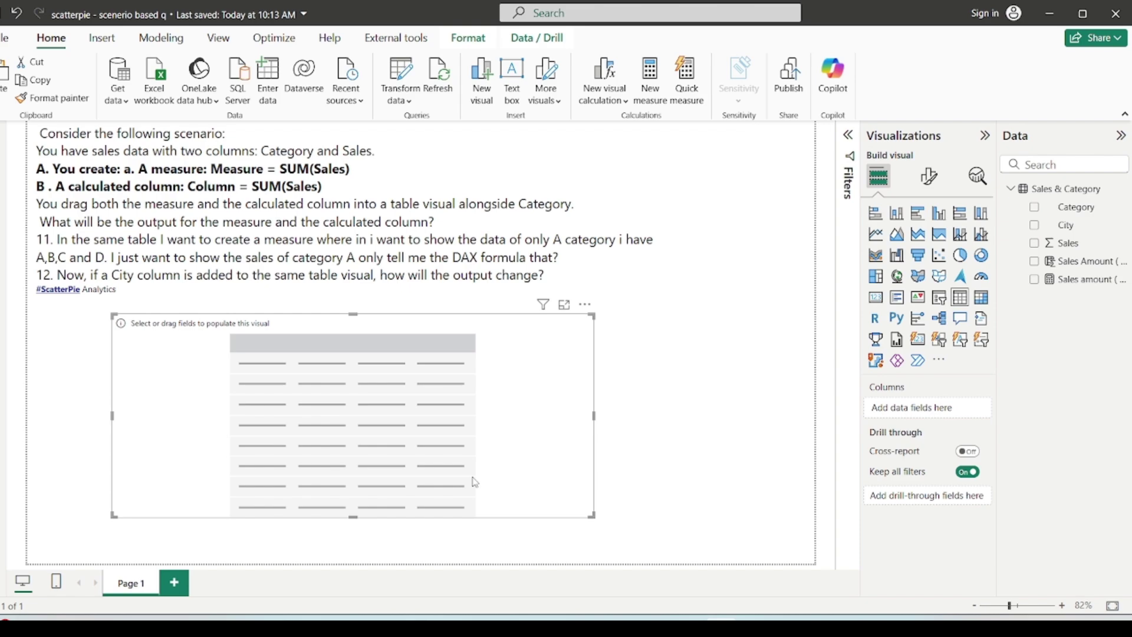
drag(1076, 207, 354, 442)
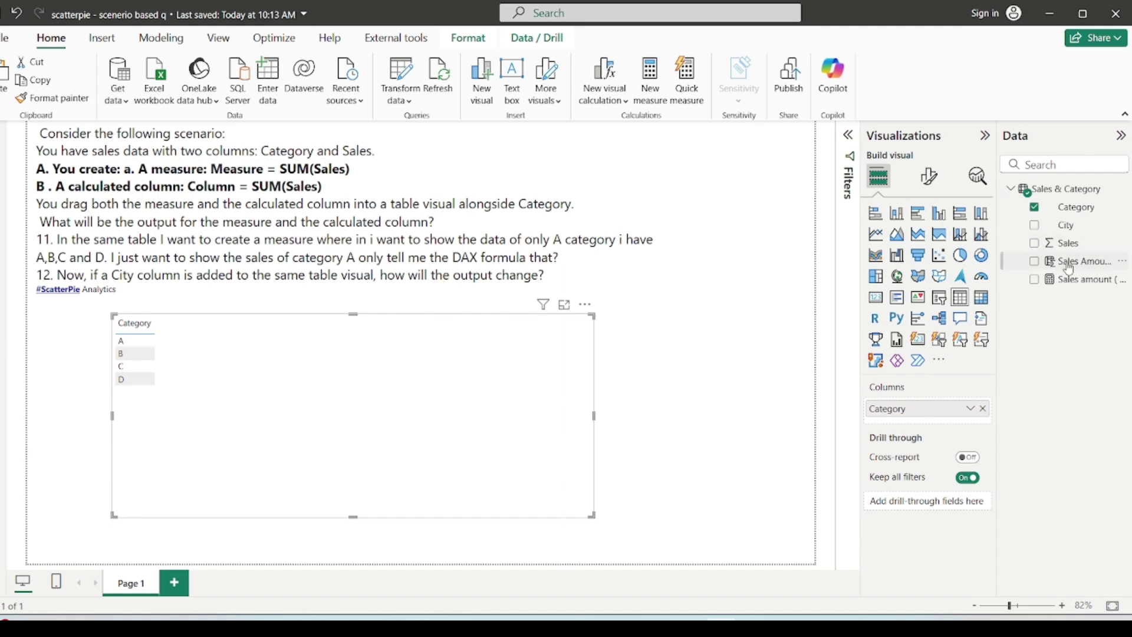
drag(1068, 265, 203, 390)
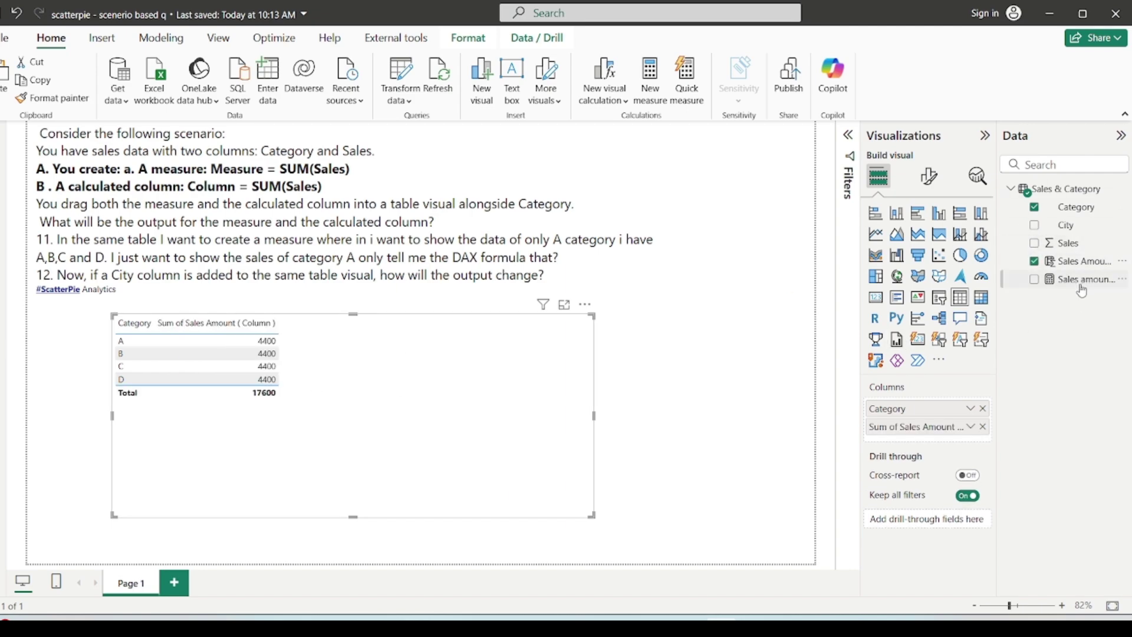
drag(1081, 290, 374, 450)
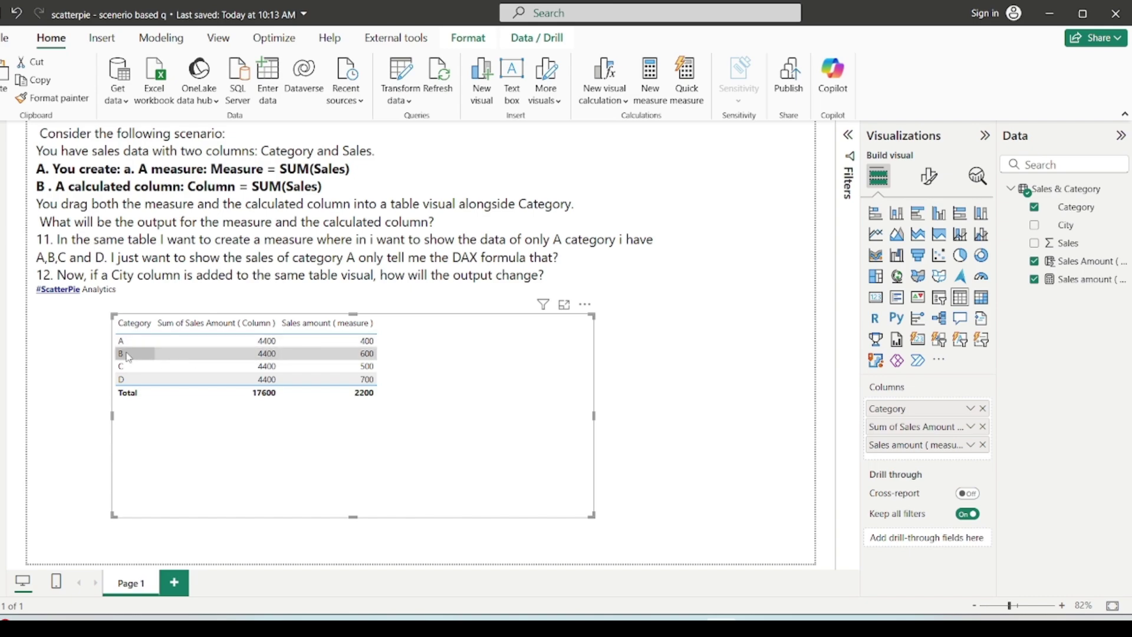
Step: Examine the Sales and Sales Amount ( Column ) columns in the table data, and compare them with the report's table visual
click(6, 186)
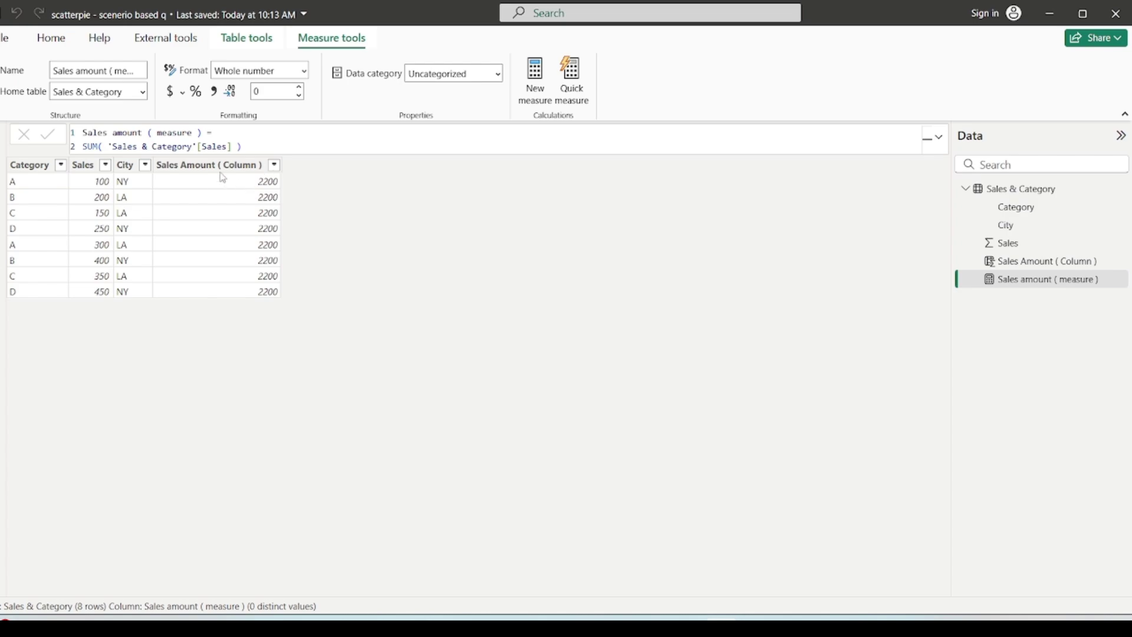
click(247, 233)
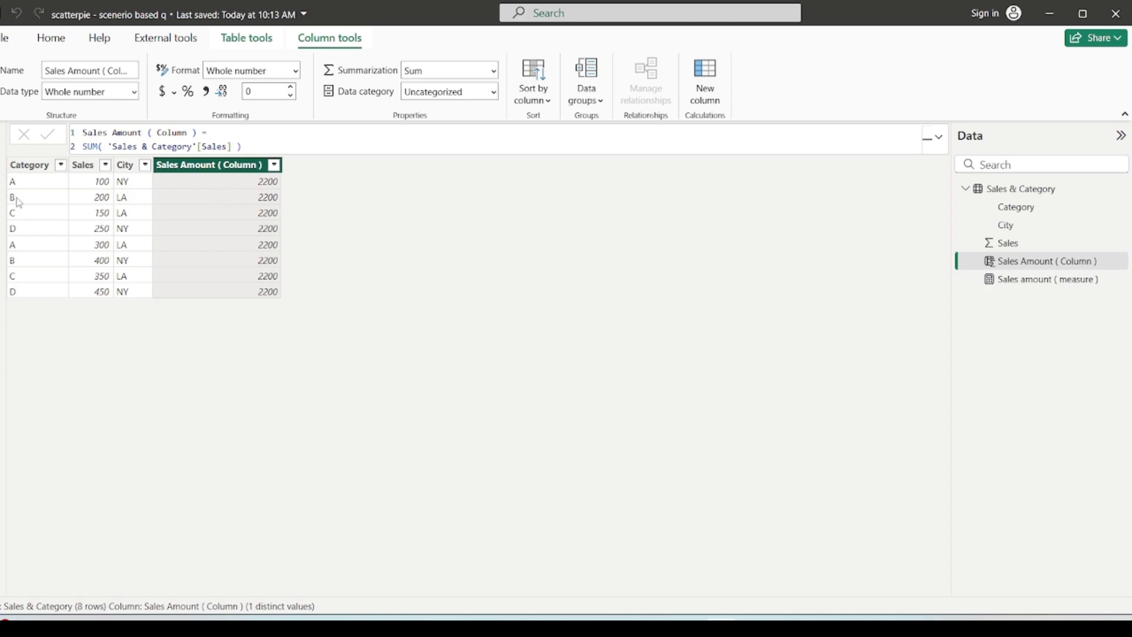
click(80, 171)
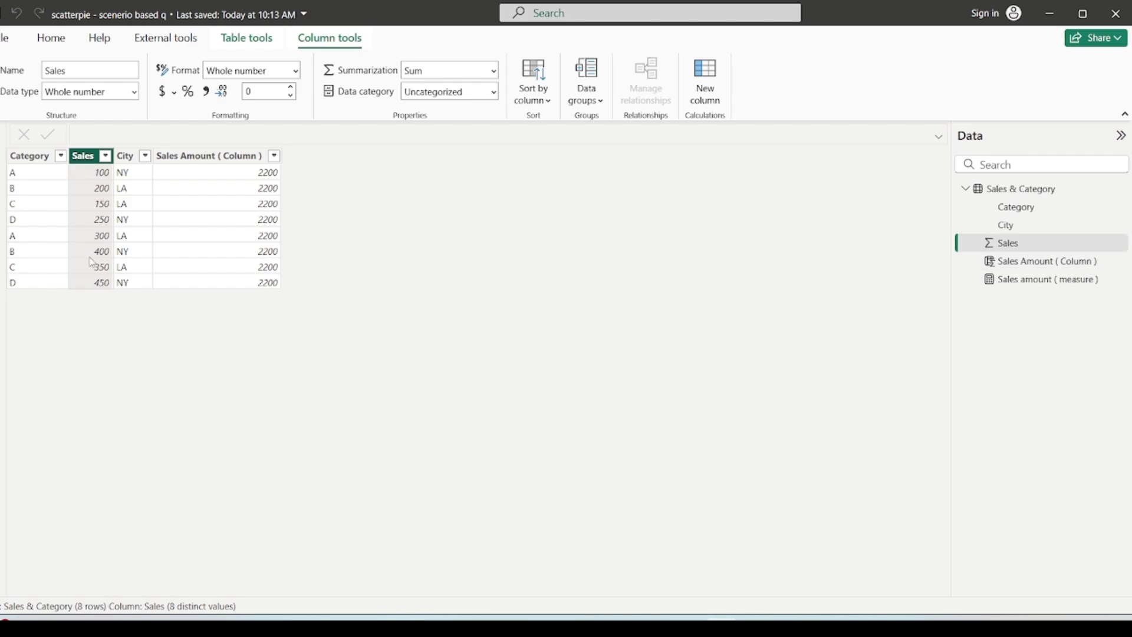
click(218, 159)
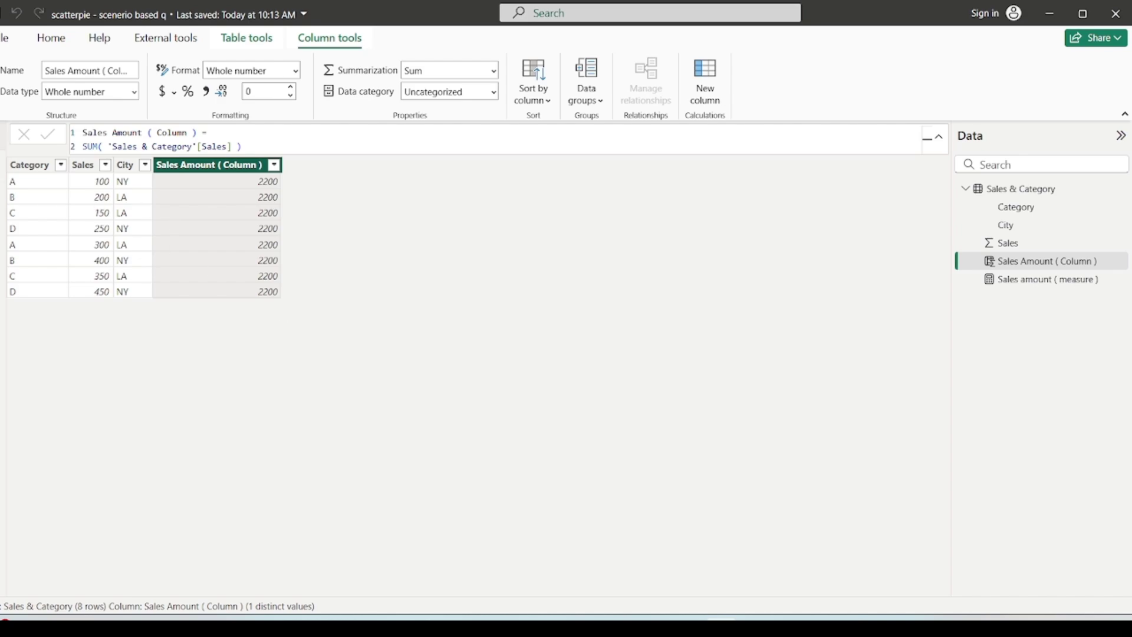
click(3, 136)
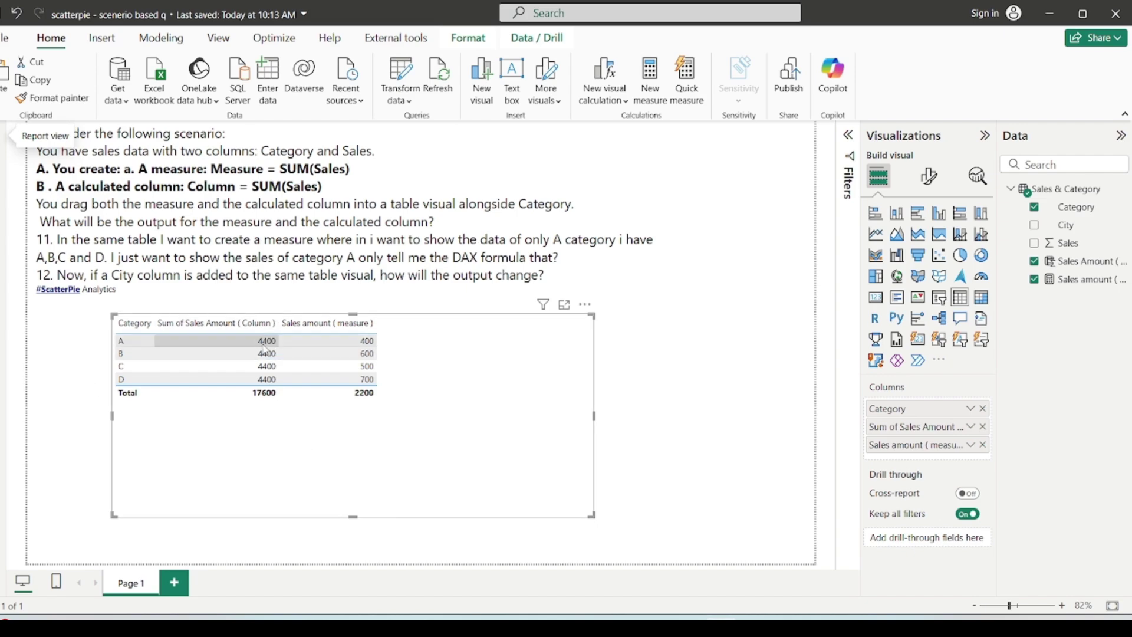
Step: Filter the Category column in the Sales & Category table data to show only category A
click(10, 165)
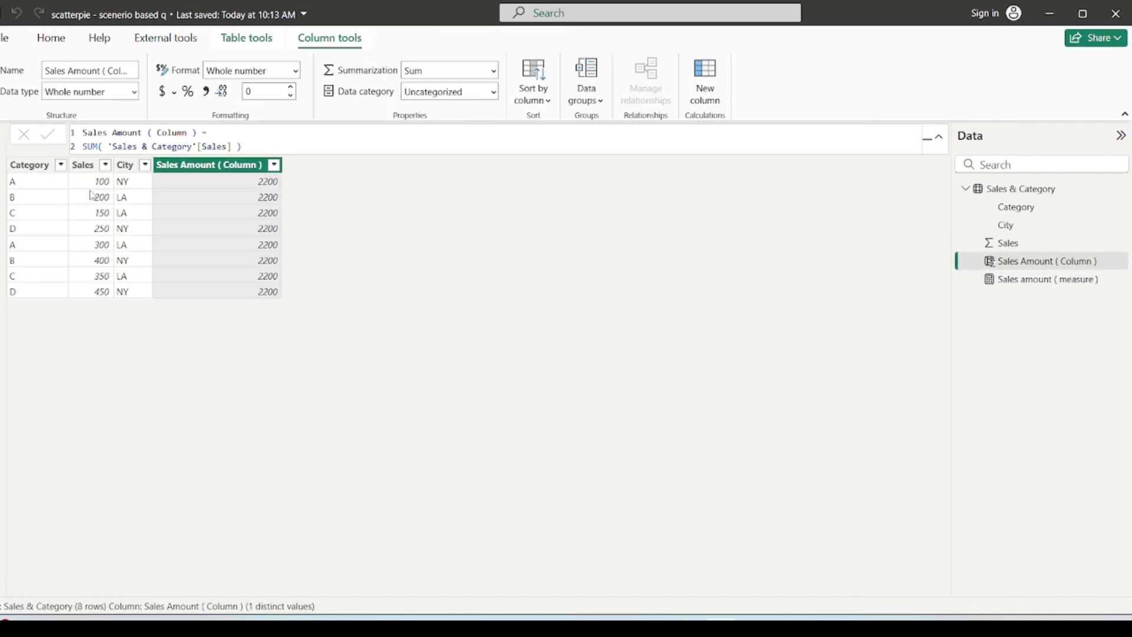
click(61, 166)
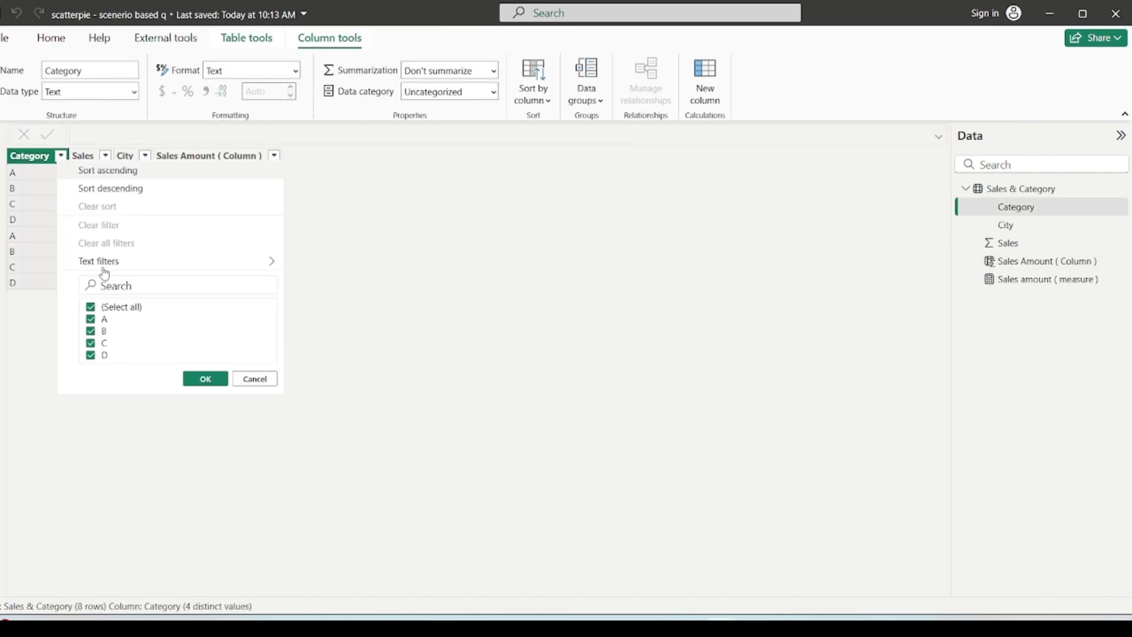
click(109, 306)
click(103, 318)
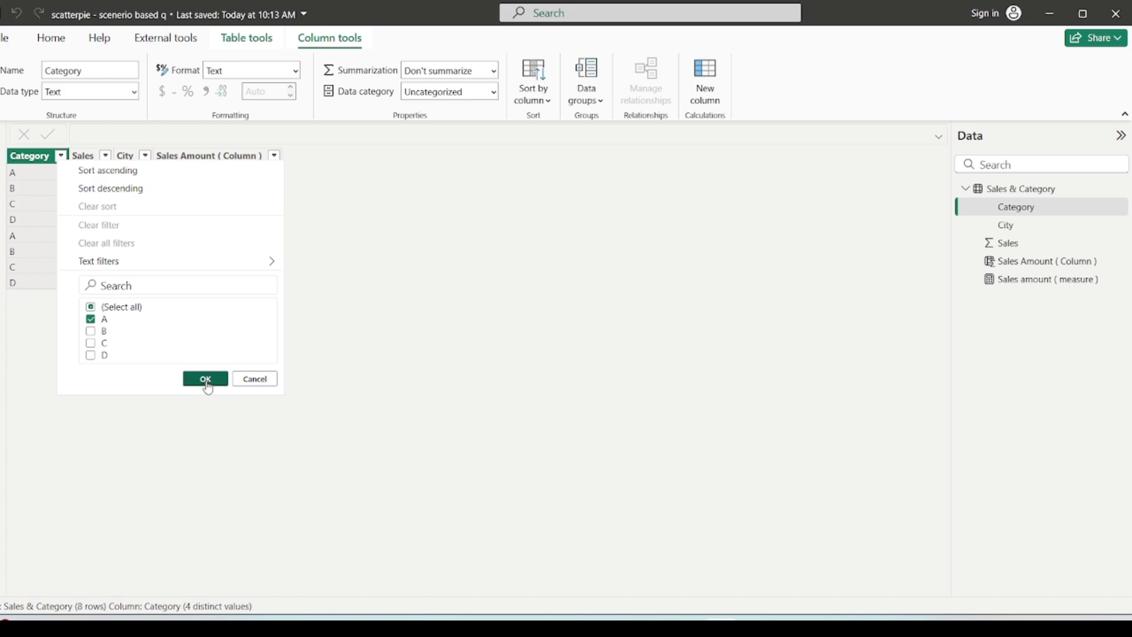
click(205, 379)
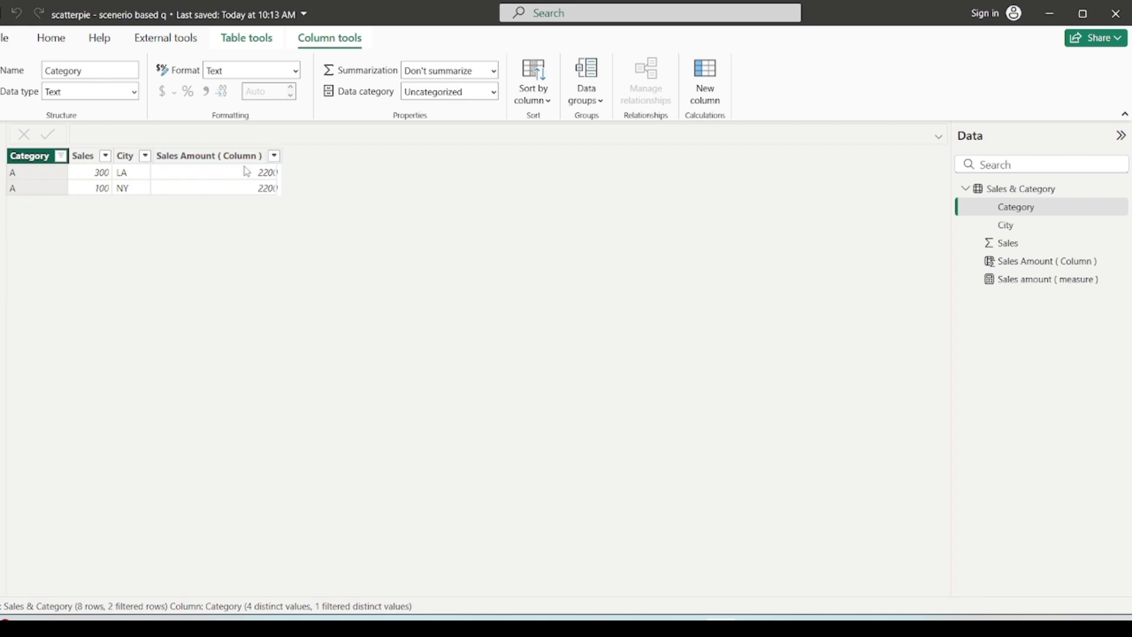
Step: Compare the filtered category A rows with the row for A in the report's table visual
click(2, 136)
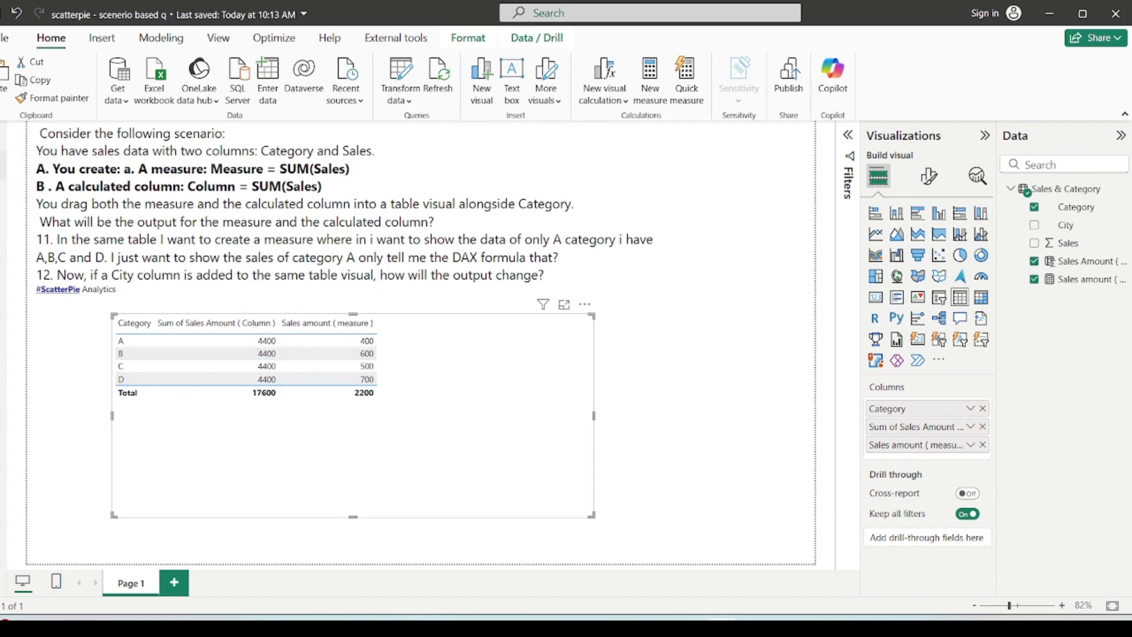
click(11, 165)
click(11, 147)
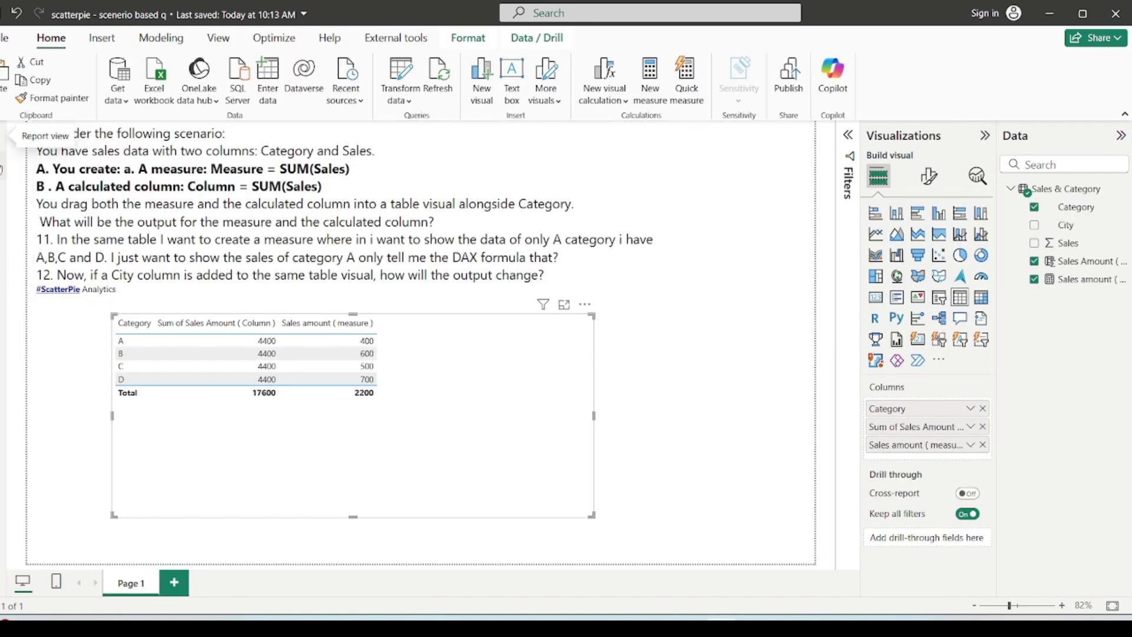
Step: Clear all filters from the Sales & Category table data and return to the report page
click(11, 165)
click(145, 156)
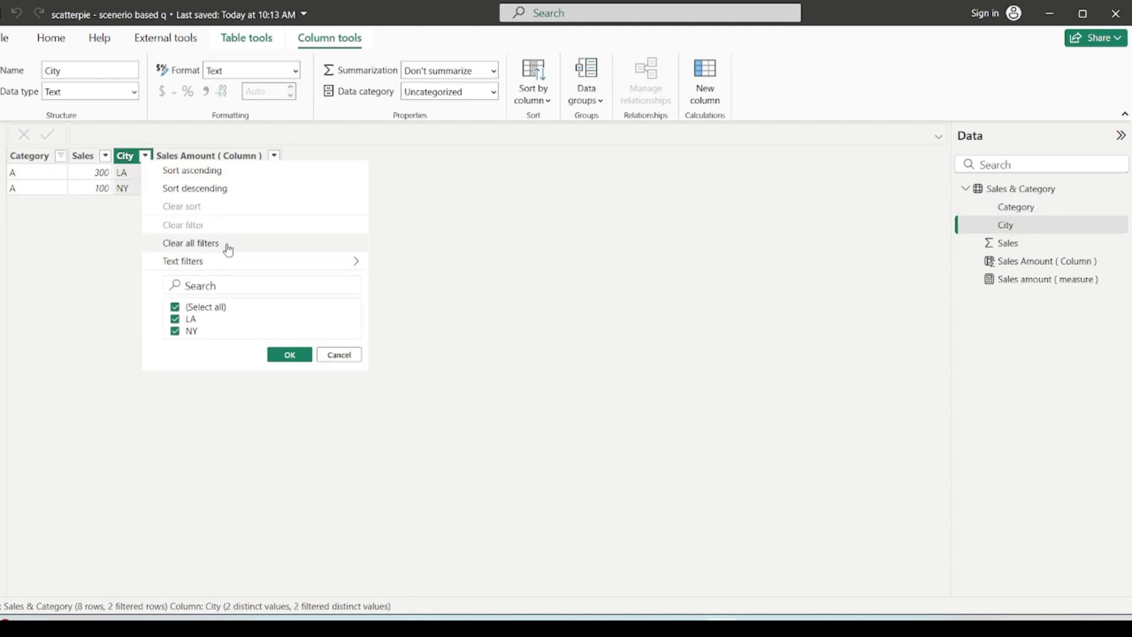
click(228, 248)
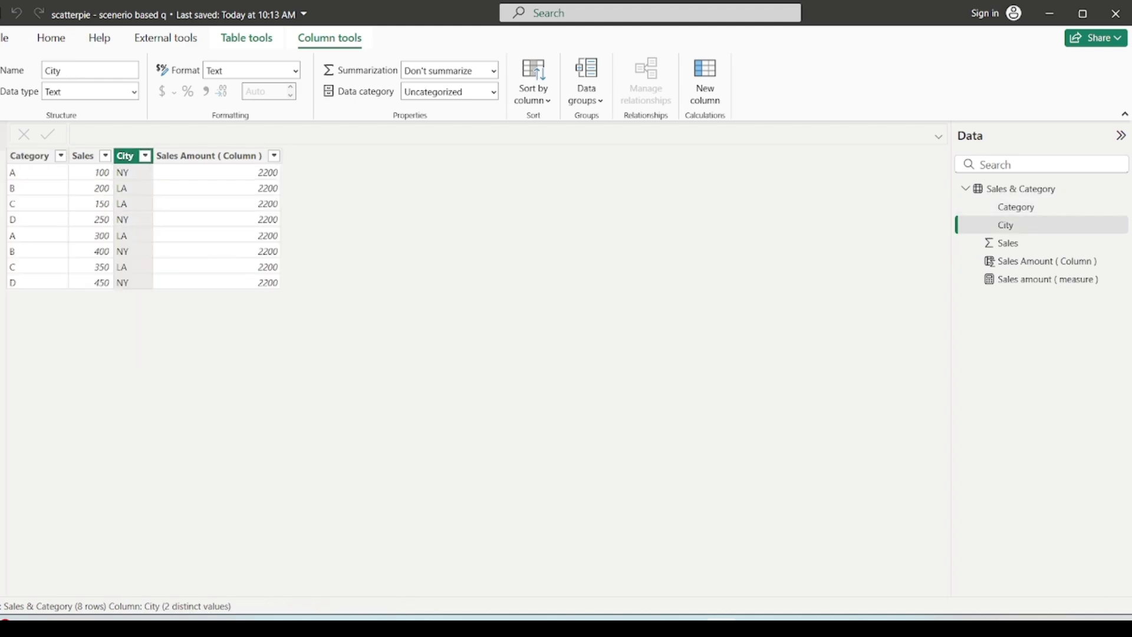
click(10, 147)
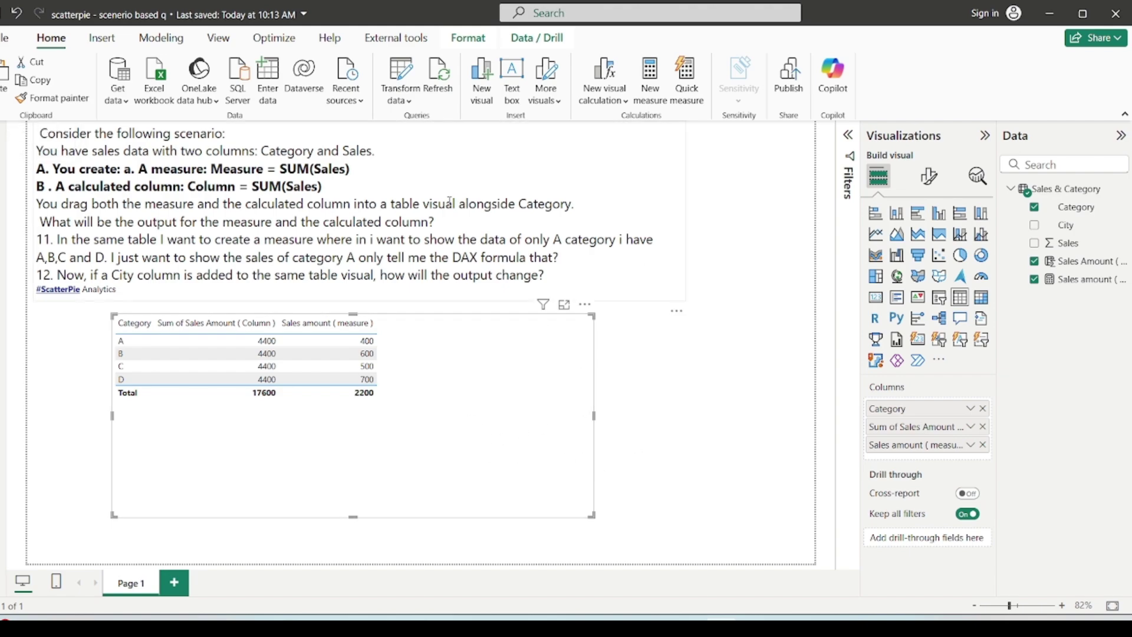
Step: Nudge the table visual slightly to the right beneath the scenario text
drag(342, 204, 162, 151)
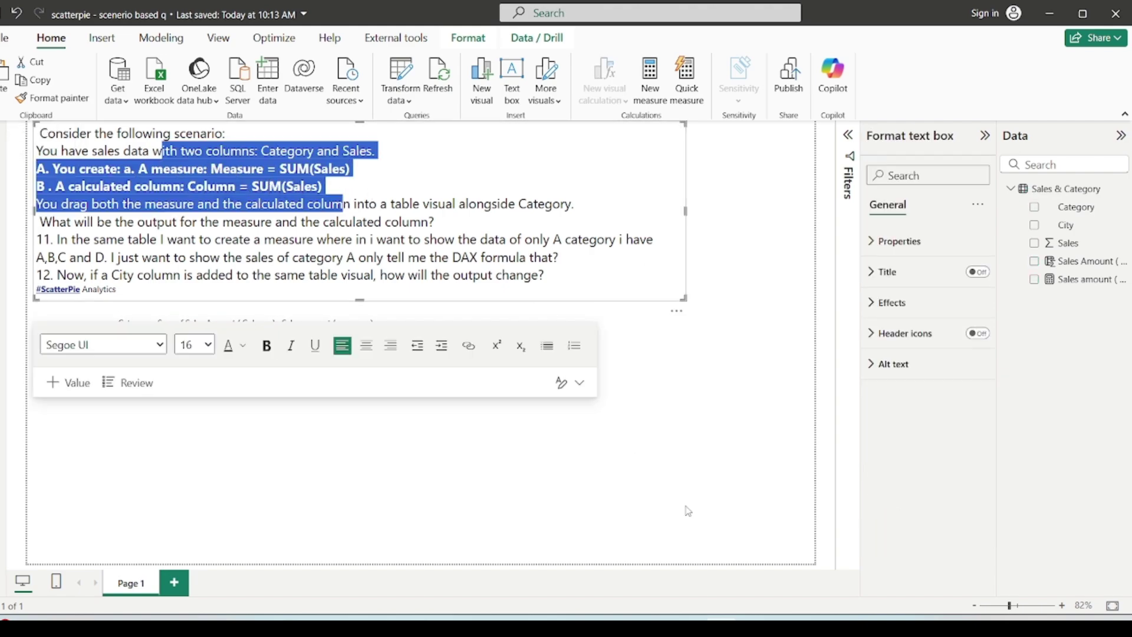
click(298, 475)
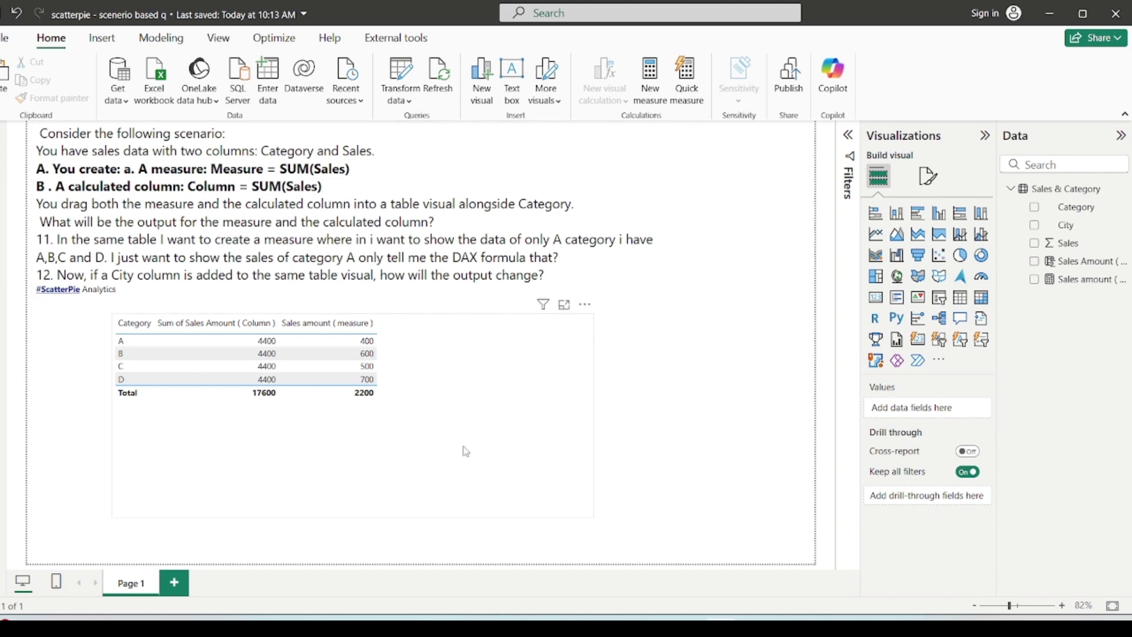
click(477, 451)
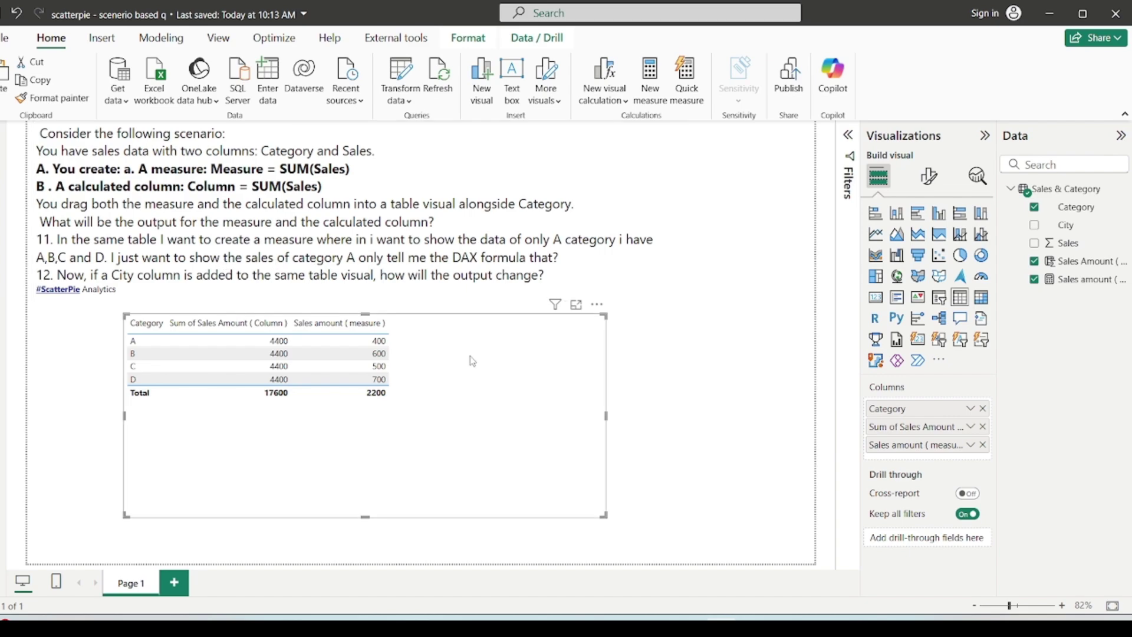
click(748, 384)
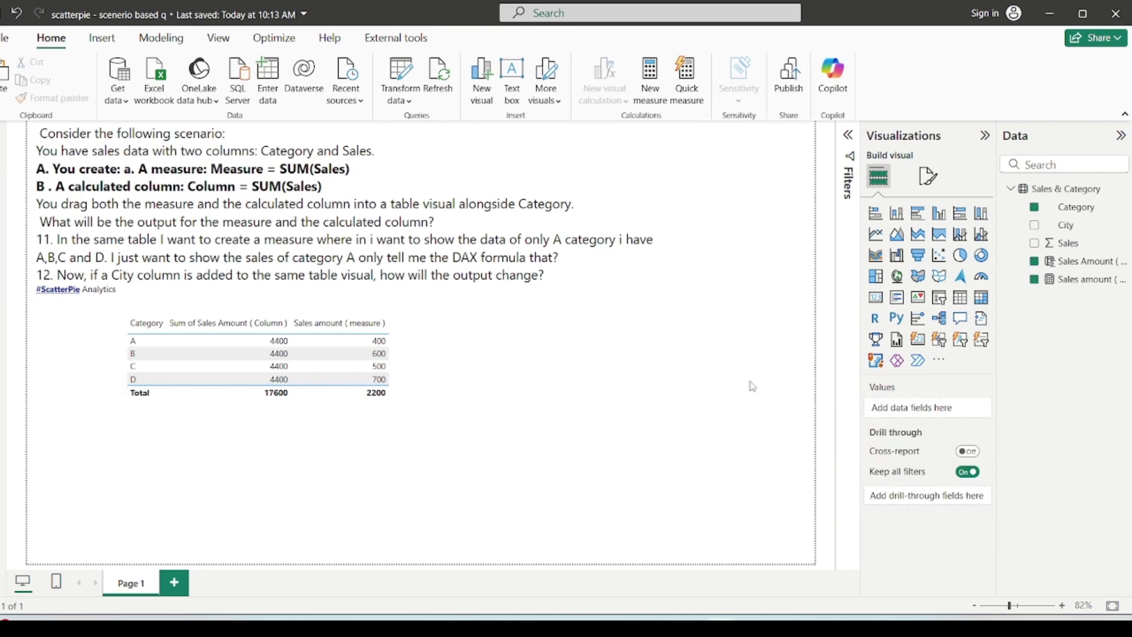
Step: Create a measure named Category A sales in the Sales & Category table and begin its formula with CALCULATE
right_click(1031, 195)
click(661, 308)
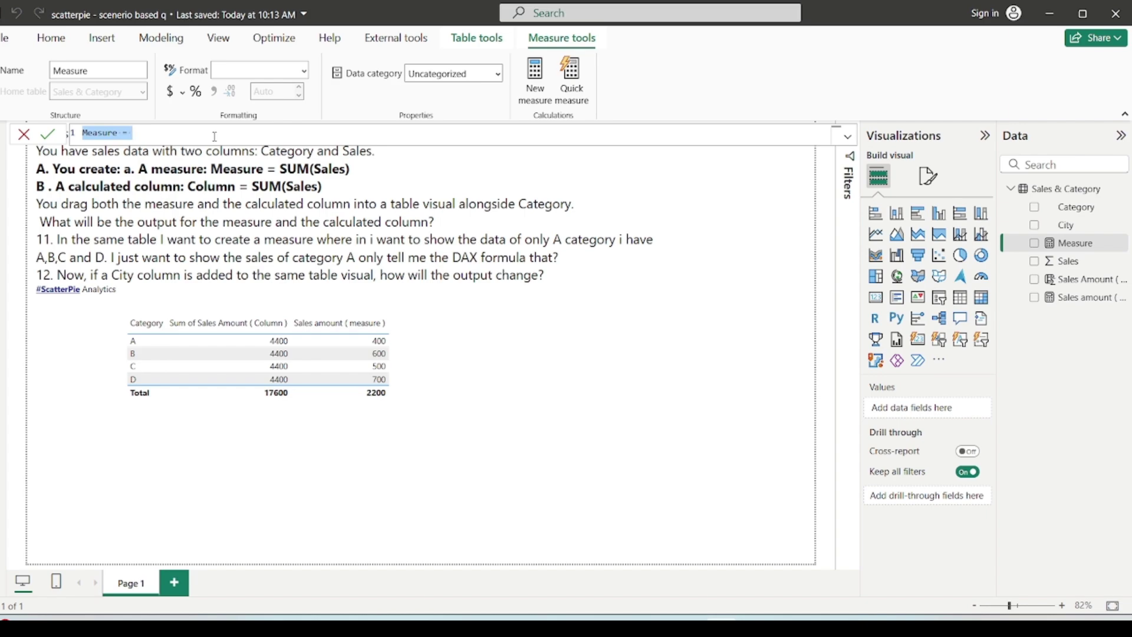
text(Category a sales )
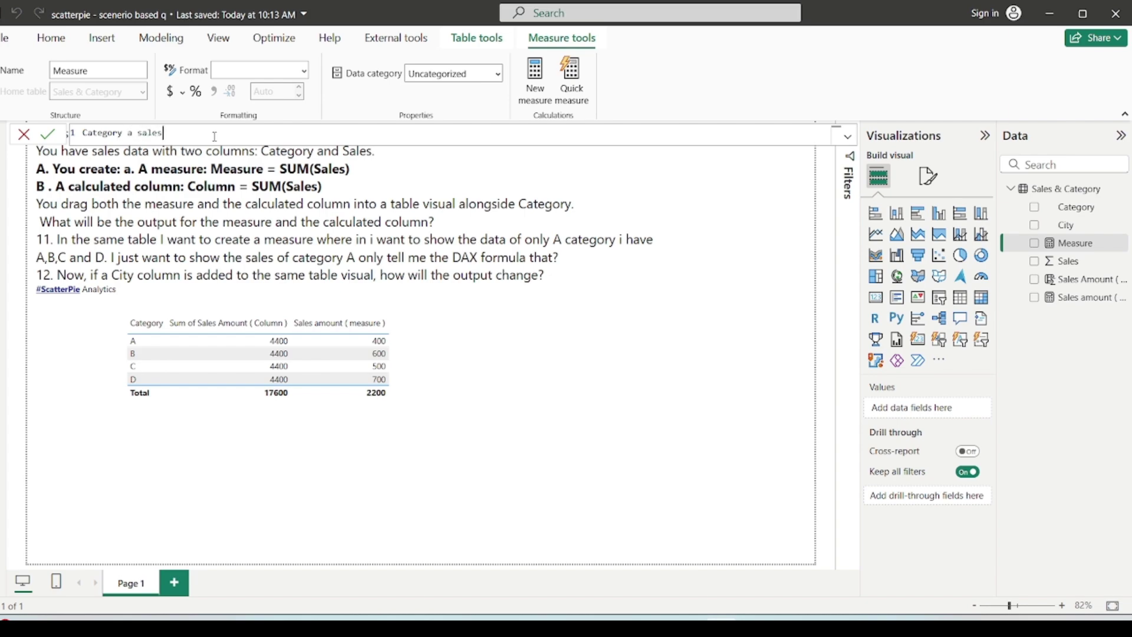
text(=)
key(shift+Return)
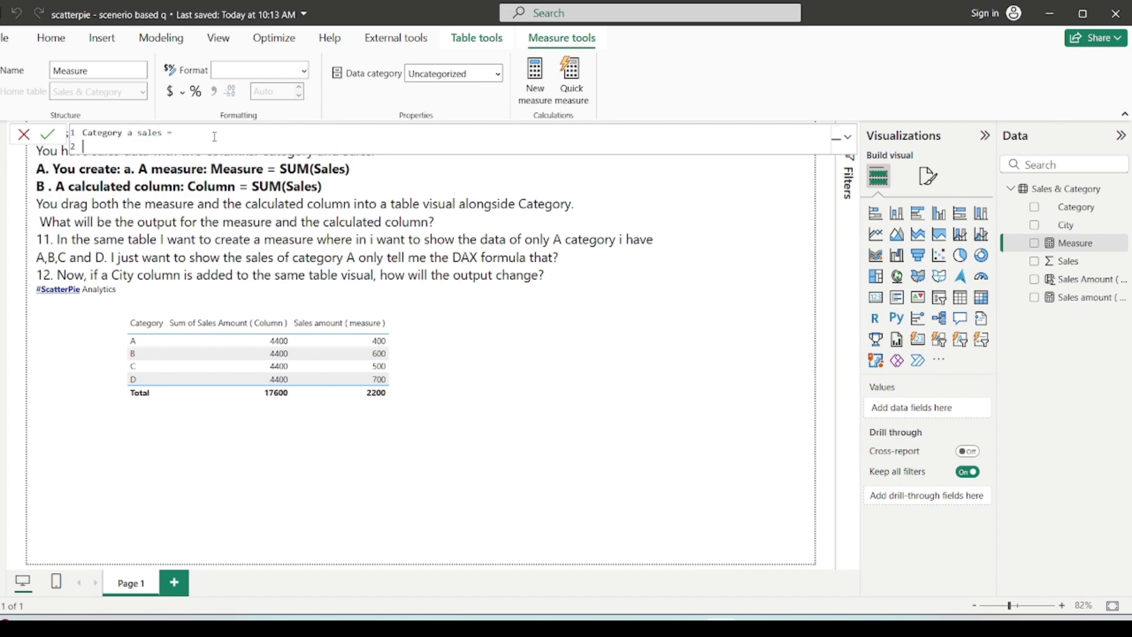
click(134, 132)
key(BackSpace)
text(A)
click(182, 132)
key(shift+Return)
text(CALCULATE()
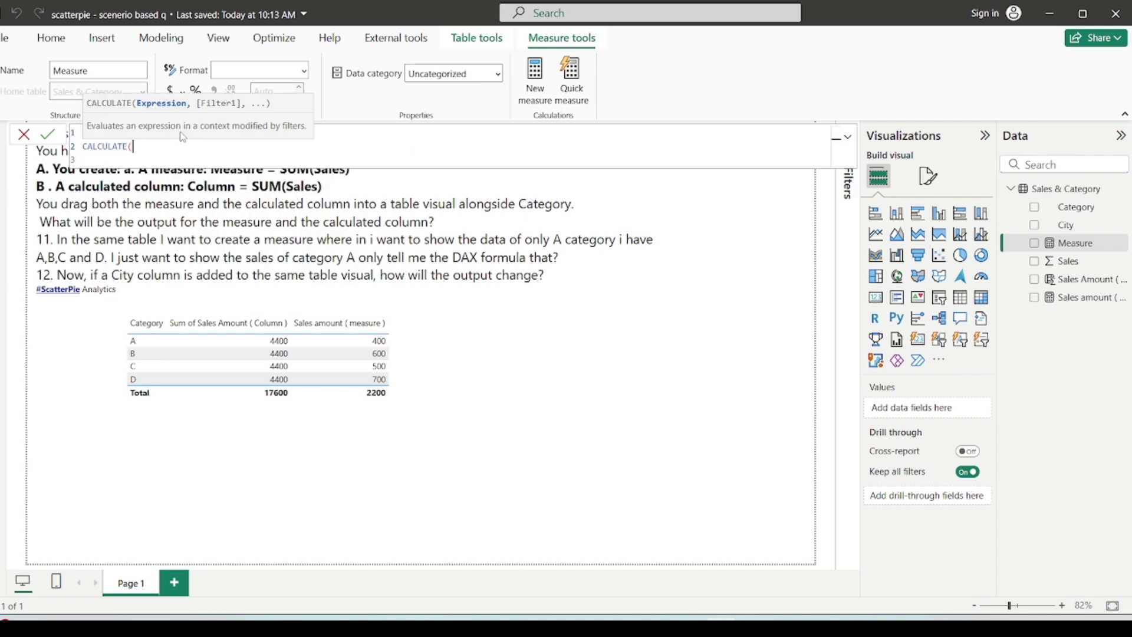
key(shift+Return)
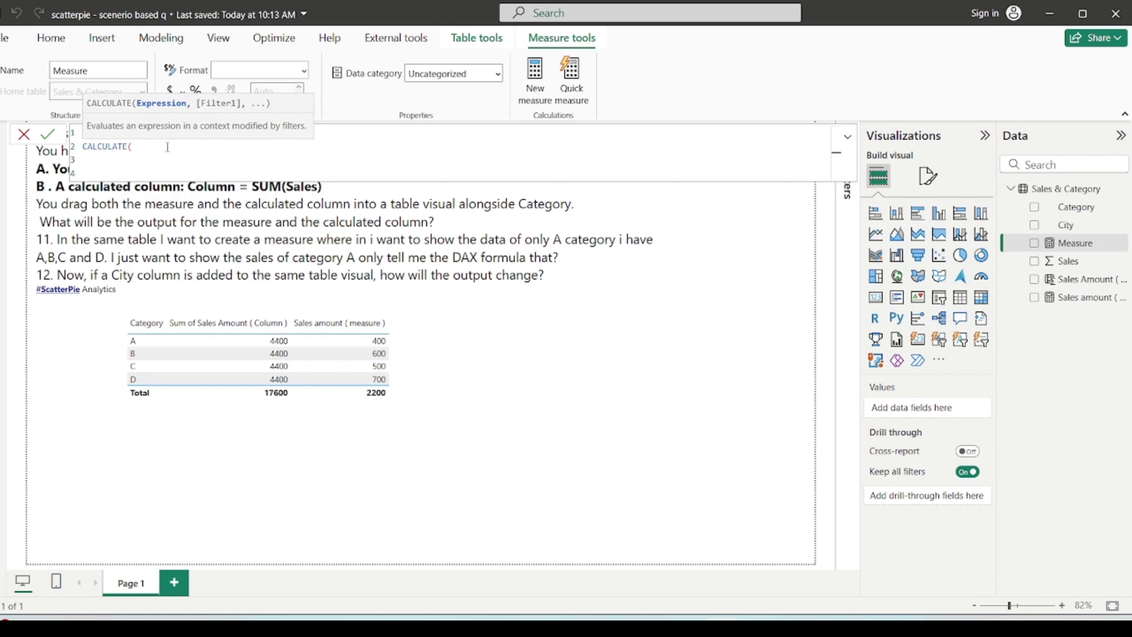
text(tota)
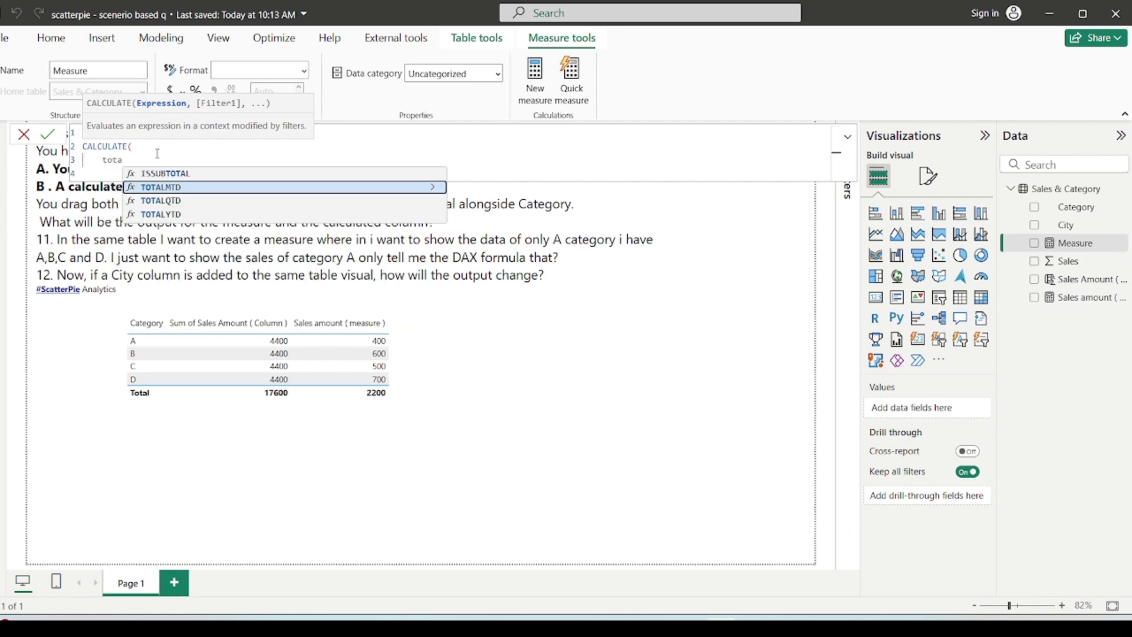
key(BackSpace)
key(BackSpace)
key(BackSpace)
key(BackSpace)
text(To)
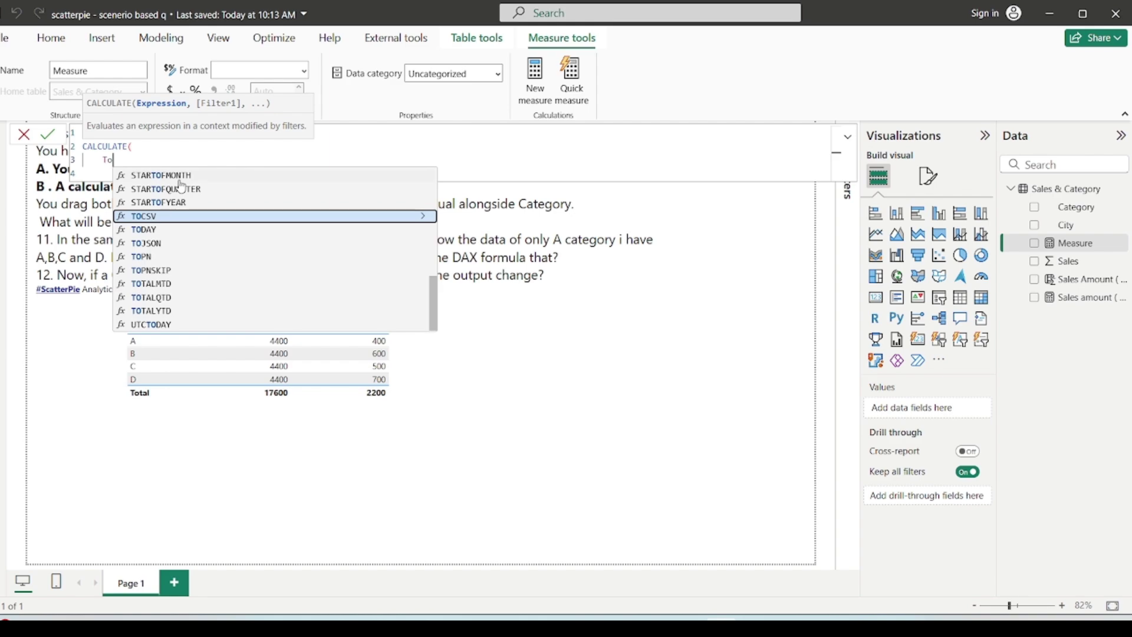
text(ta)
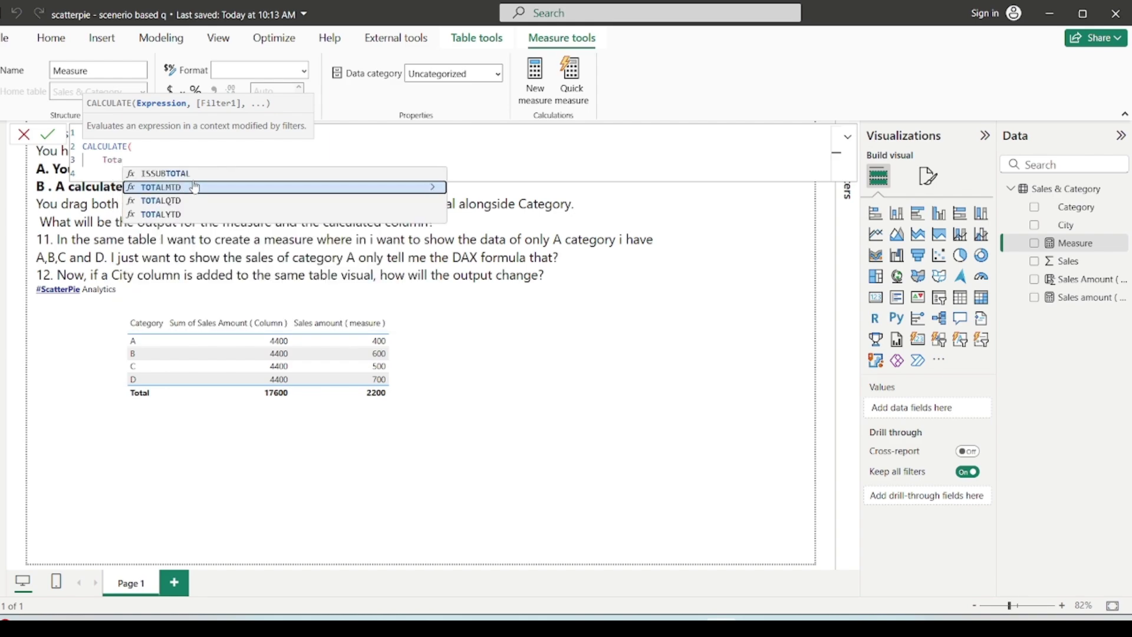
key(BackSpace)
key(BackSpace)
key(BackSpace)
key(BackSpace)
Step: Use 'Sales & Category'[Sales amount ( measure )] as the expression inside CALCULATE
text(sa)
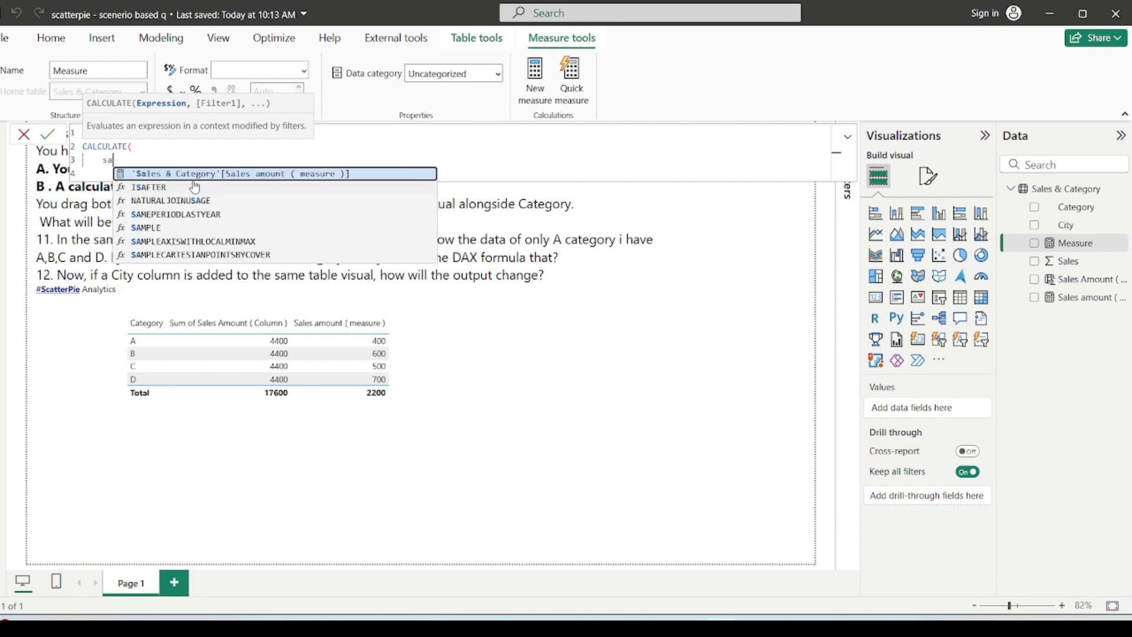
click(259, 176)
text(,)
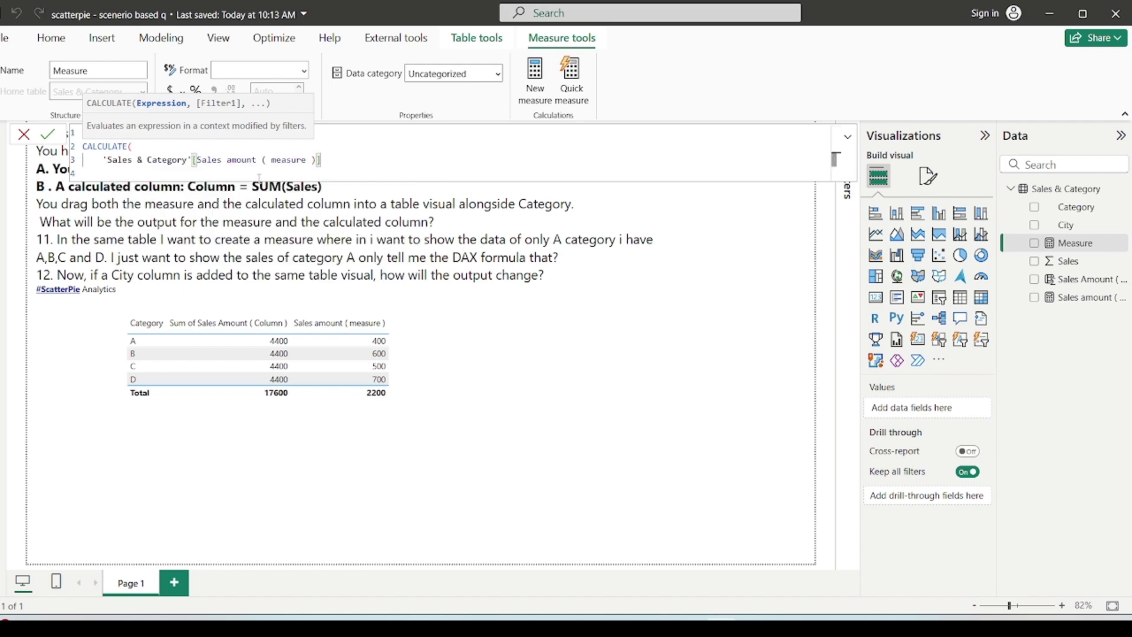
key(shift+Return)
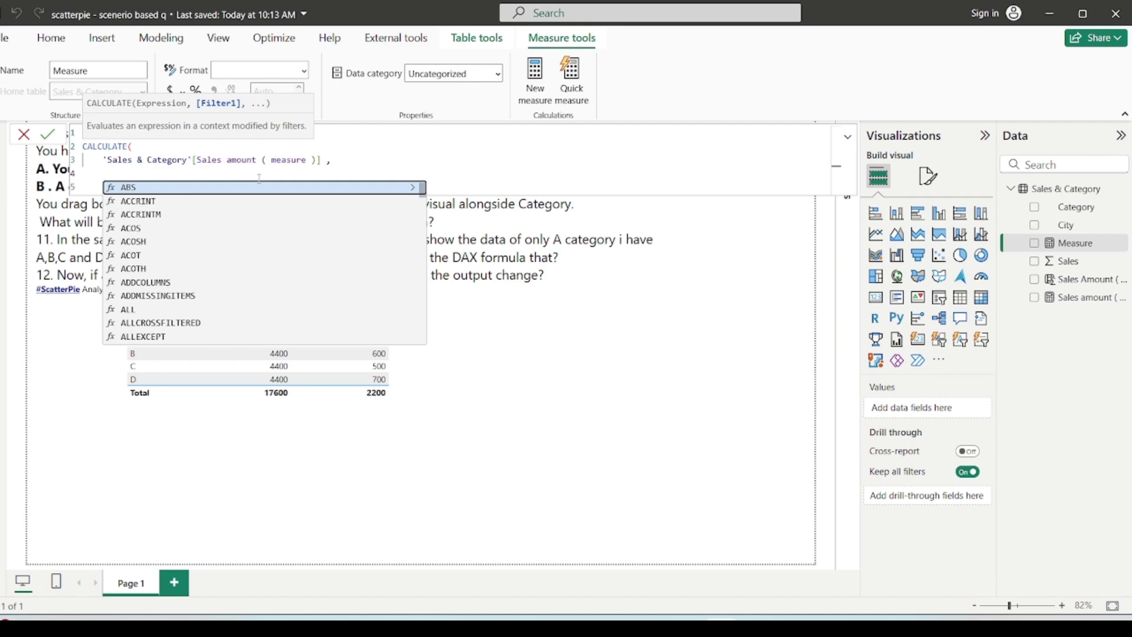
Step: Add the filter KEEPFILTERS( 'Sales & Category'[Category] = "A" ) to CALCULATE, close the formula and commit the measure
text(ke)
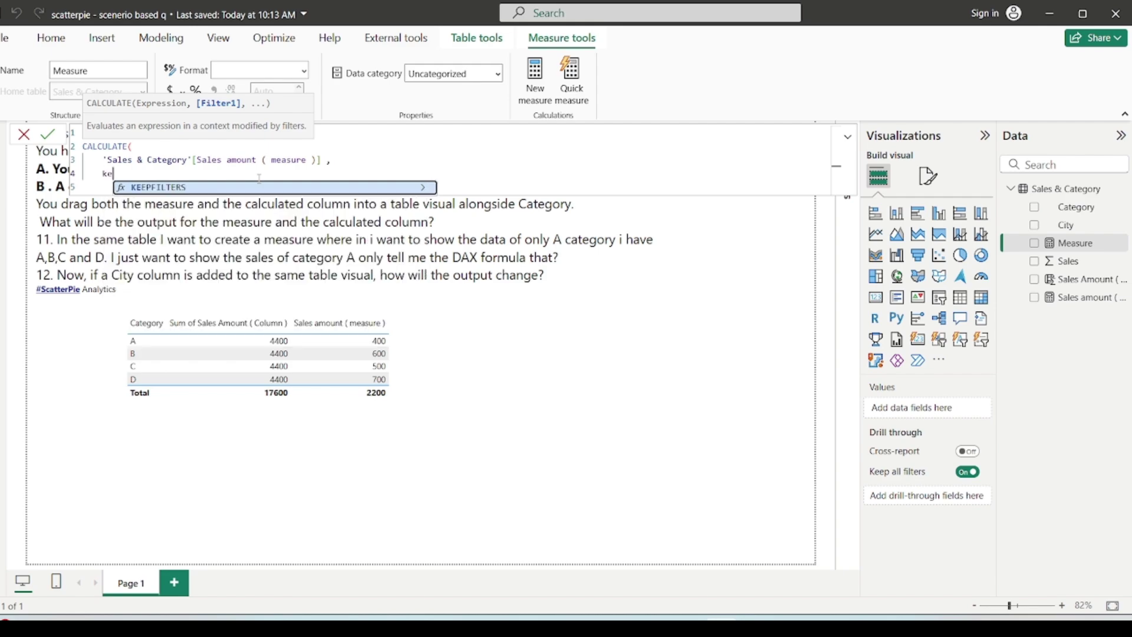
key(Tab)
text(cate)
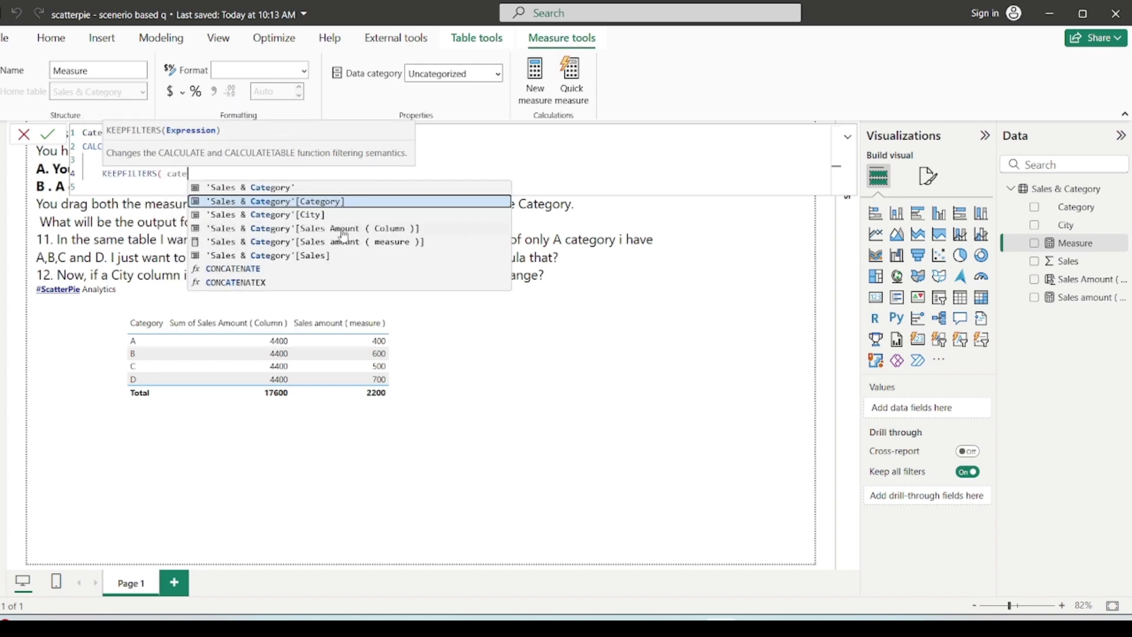
click(306, 203)
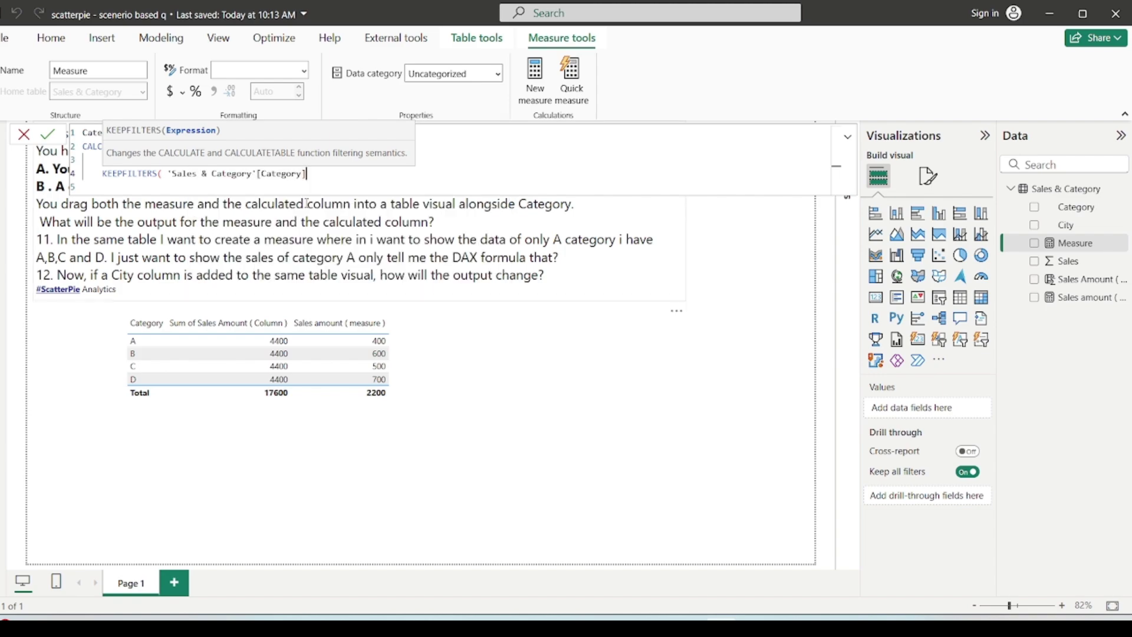
text(= "A")
key(Return)
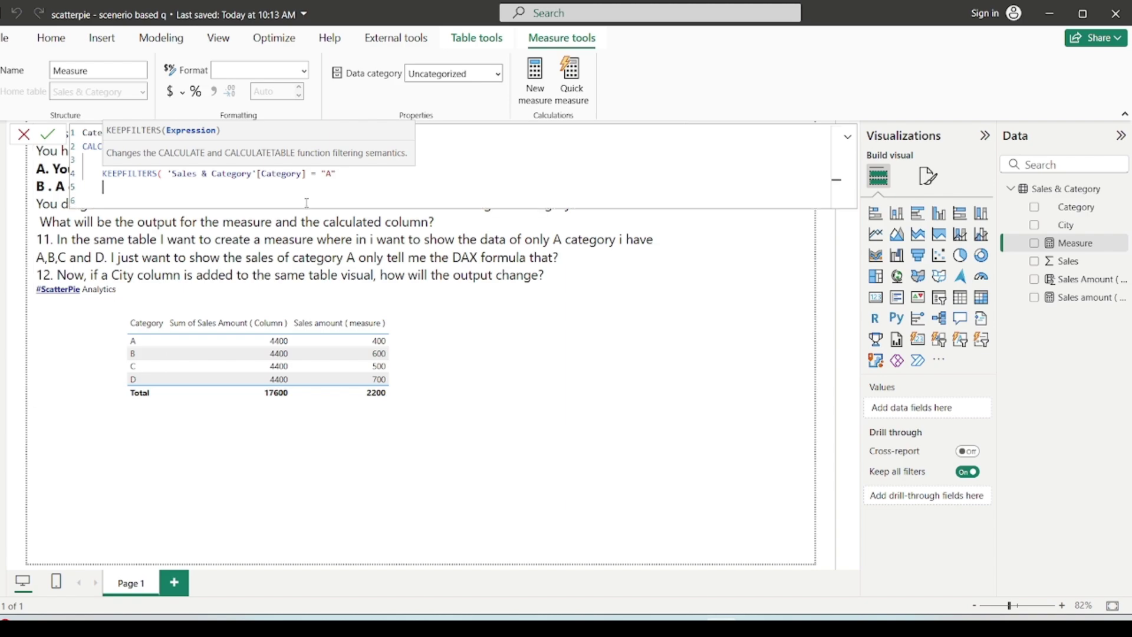
key(BackSpace)
key(BackSpace)
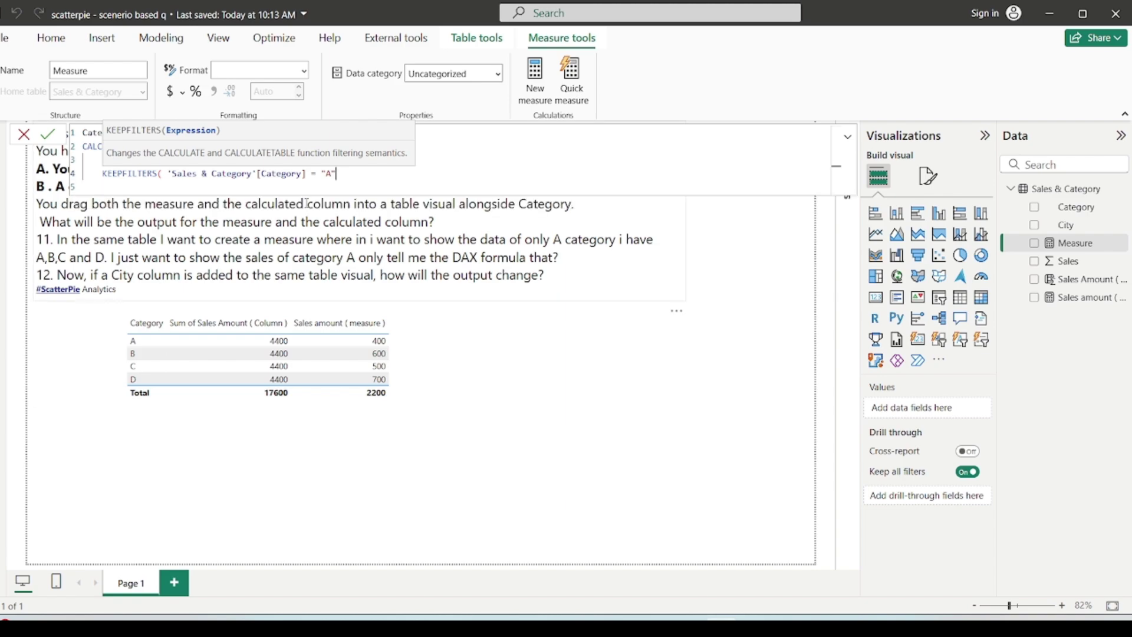
text())
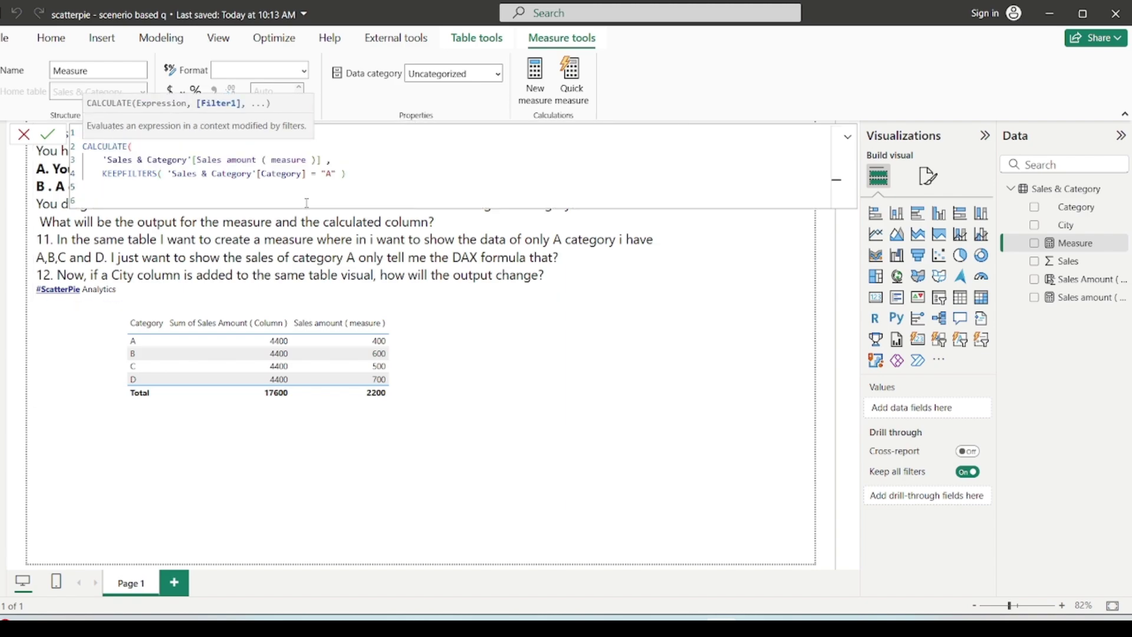
key(ctrl+a)
text(Category A sales = CALCULATE(     'Sales & Category'[Sales amount ( measure )] ,     KEEPFILTERS( 'Sales & Category'[Category] = "A" ) ))
key(Return)
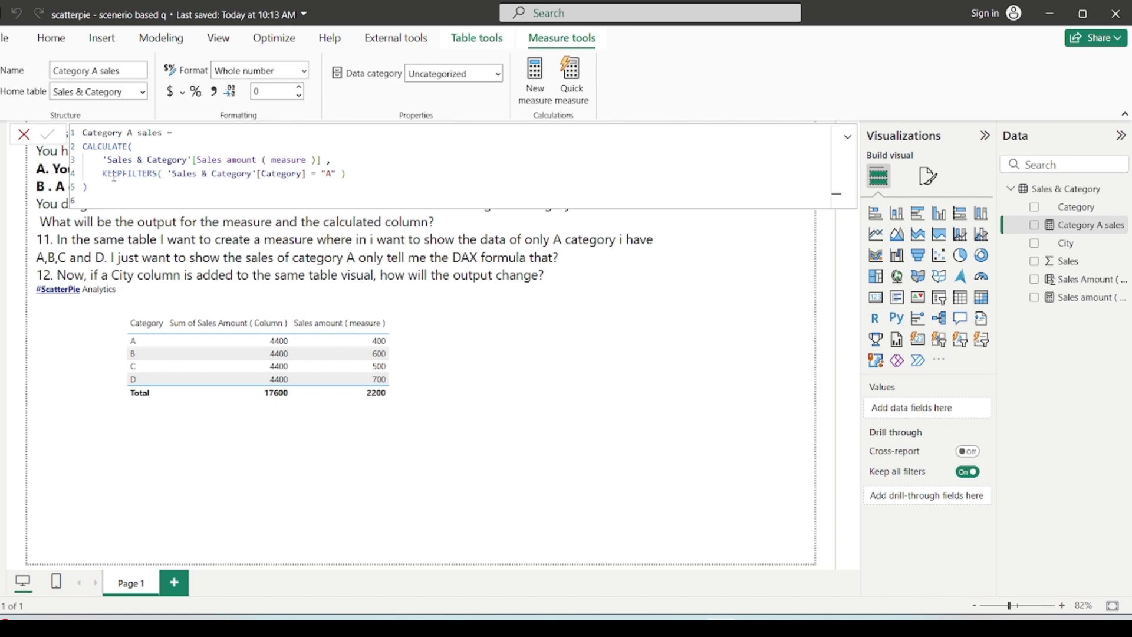
drag(341, 174, 172, 173)
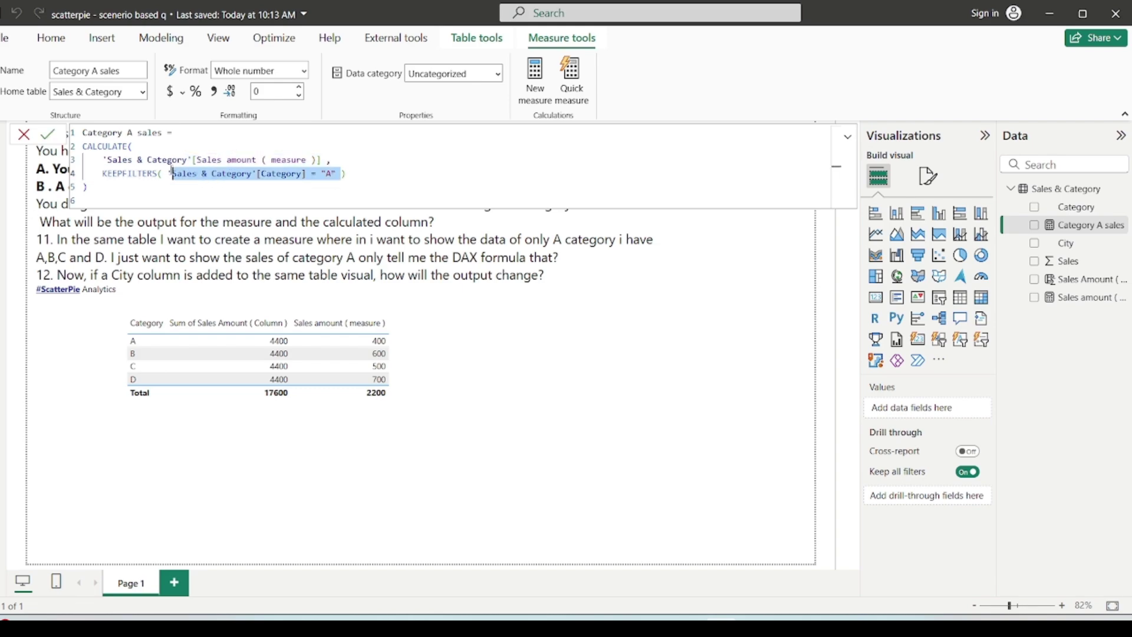
click(98, 173)
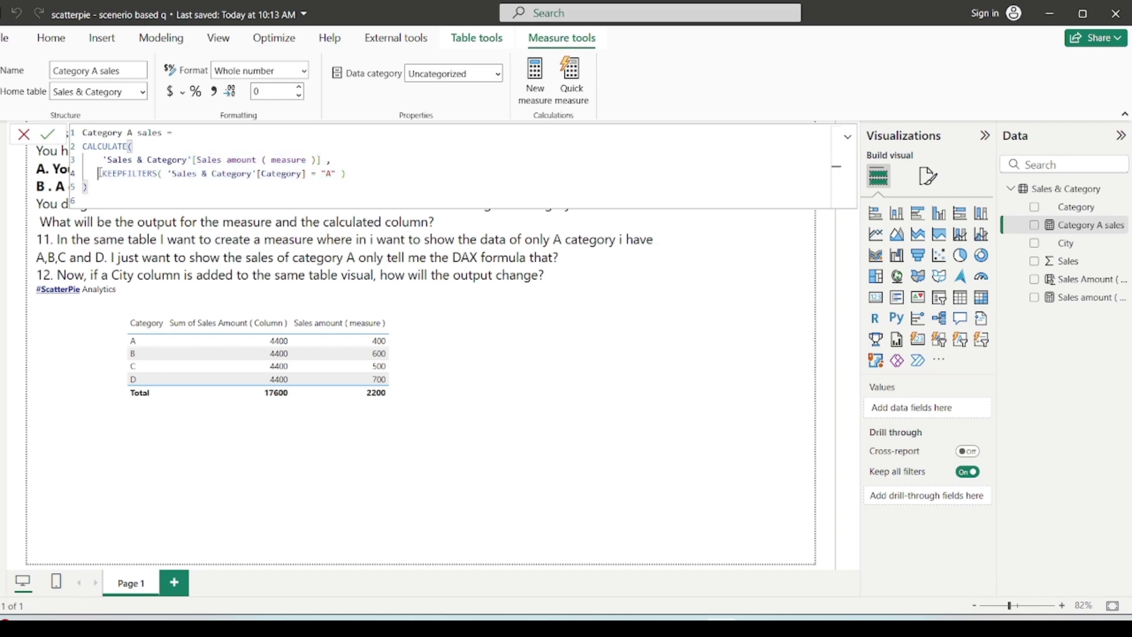
drag(99, 174, 346, 173)
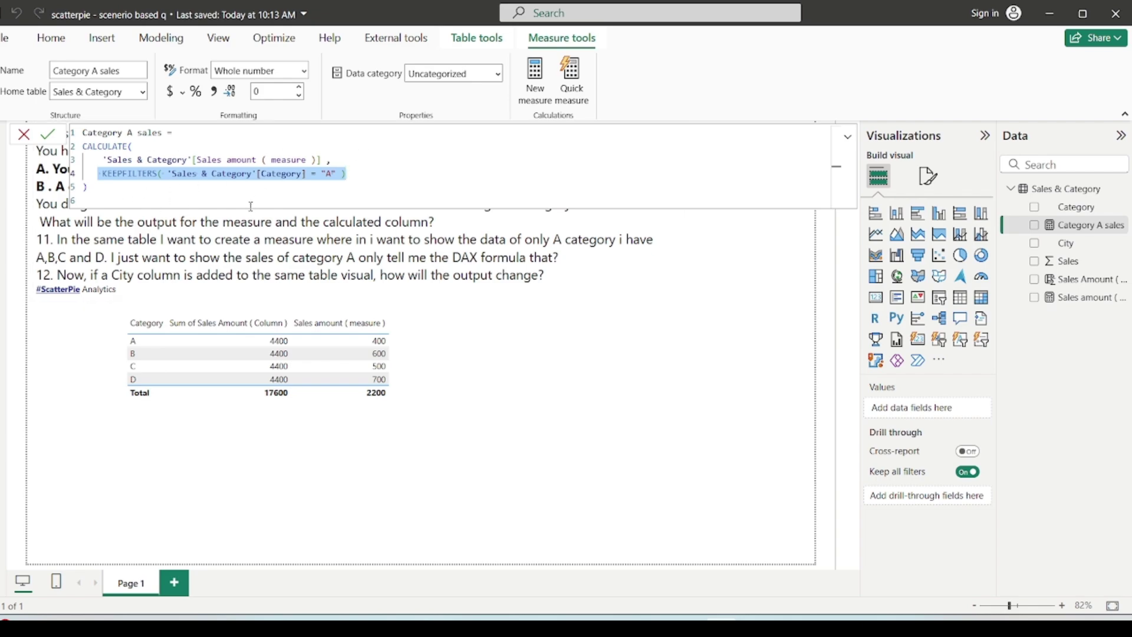
Step: Add the Category A sales measure to the table visual as its last column
click(487, 445)
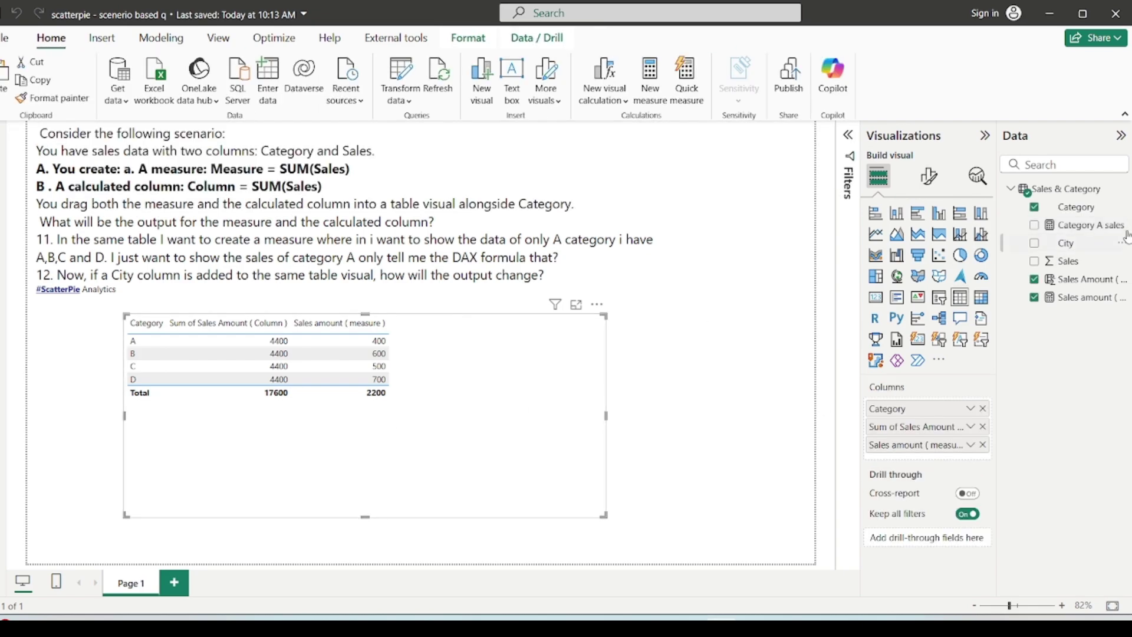
drag(1087, 228, 465, 465)
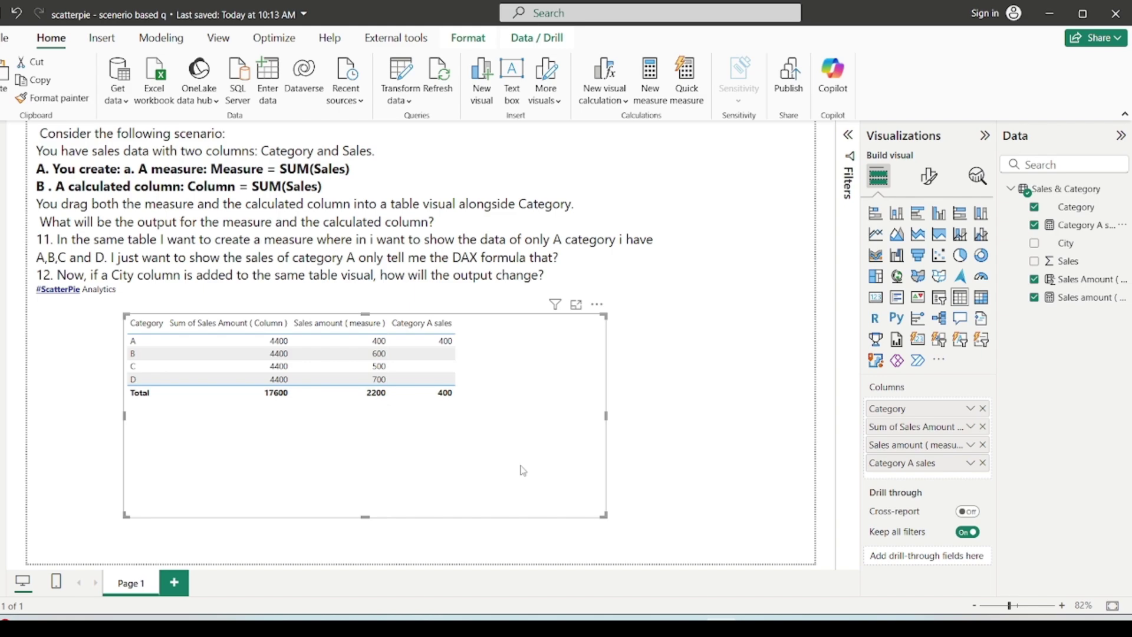
click(678, 467)
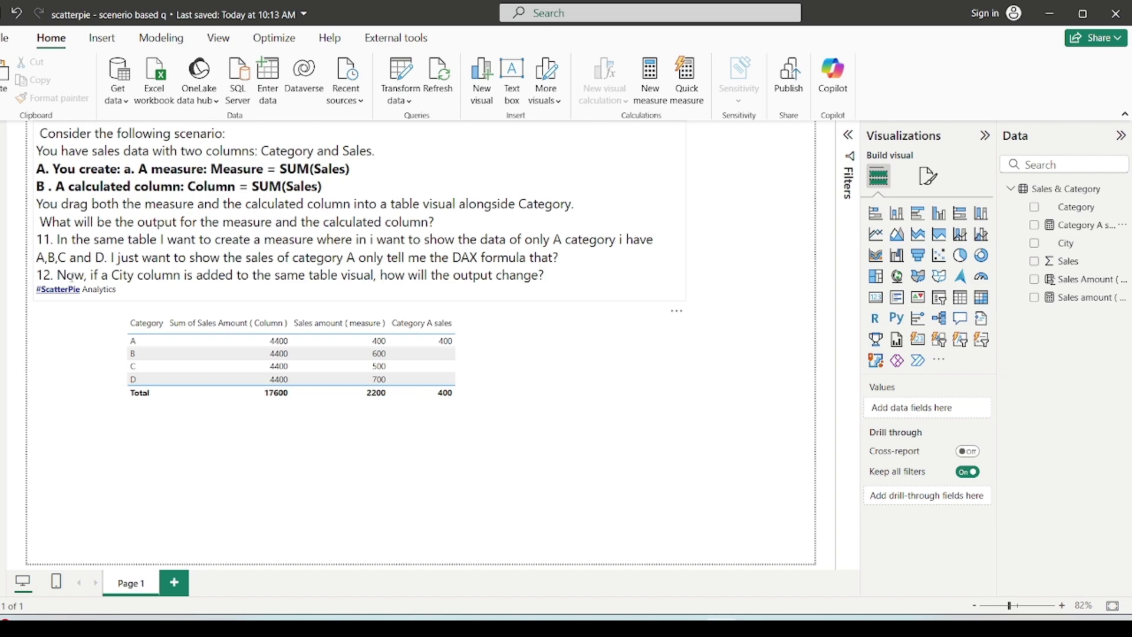
Step: Add the City field to the table visual's columns, placed directly after Category and before the Sales Amount ( Column ) field
drag(56, 274, 601, 276)
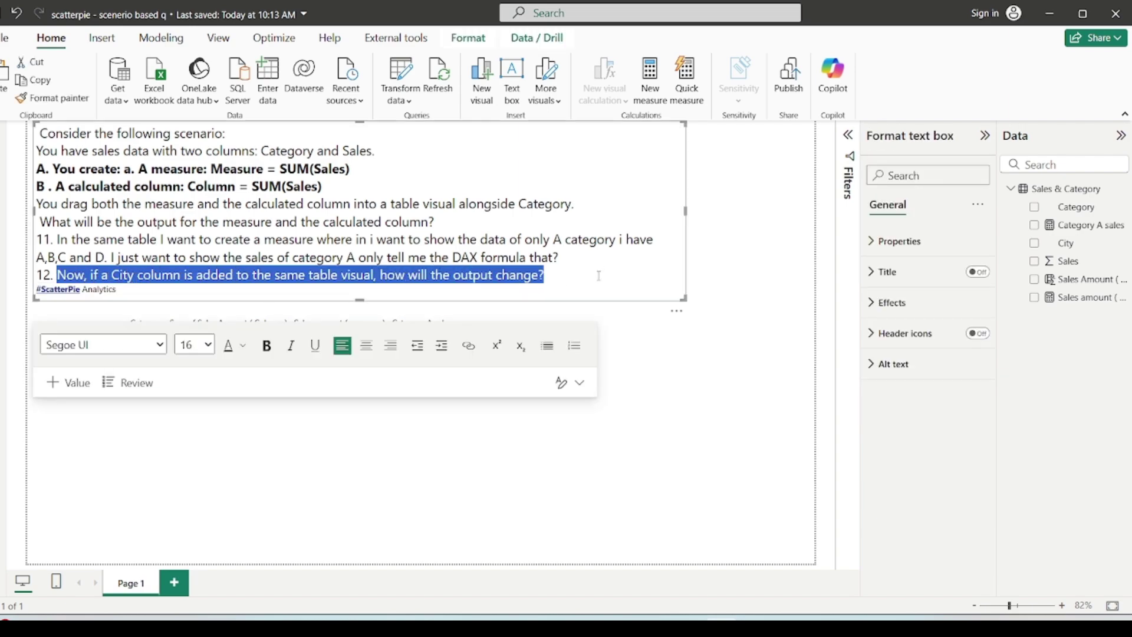
click(481, 498)
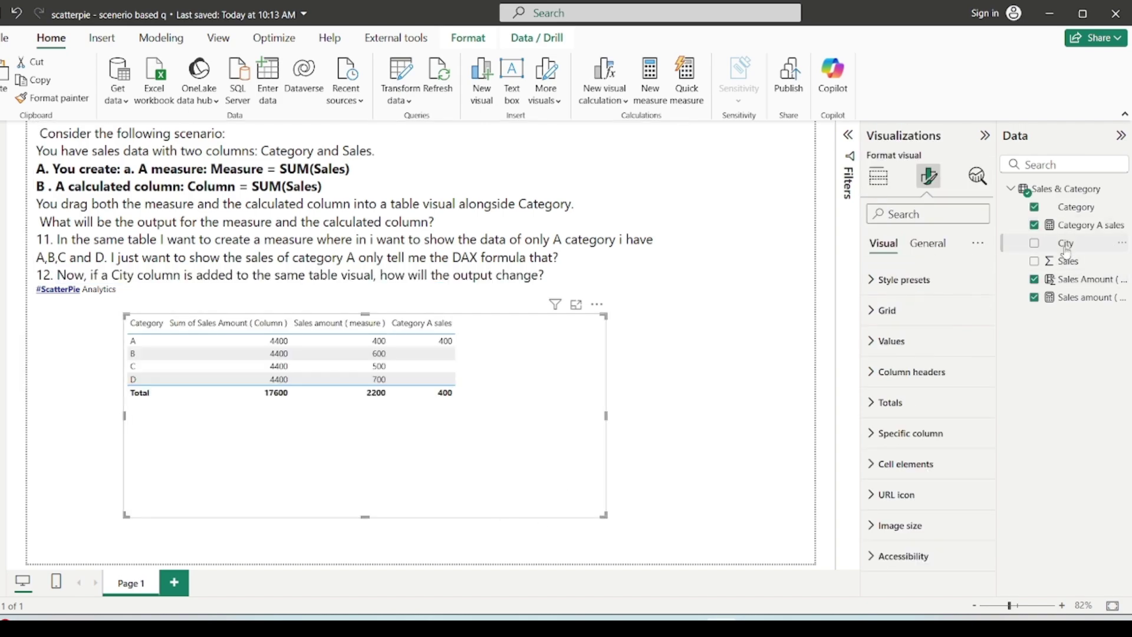
click(877, 176)
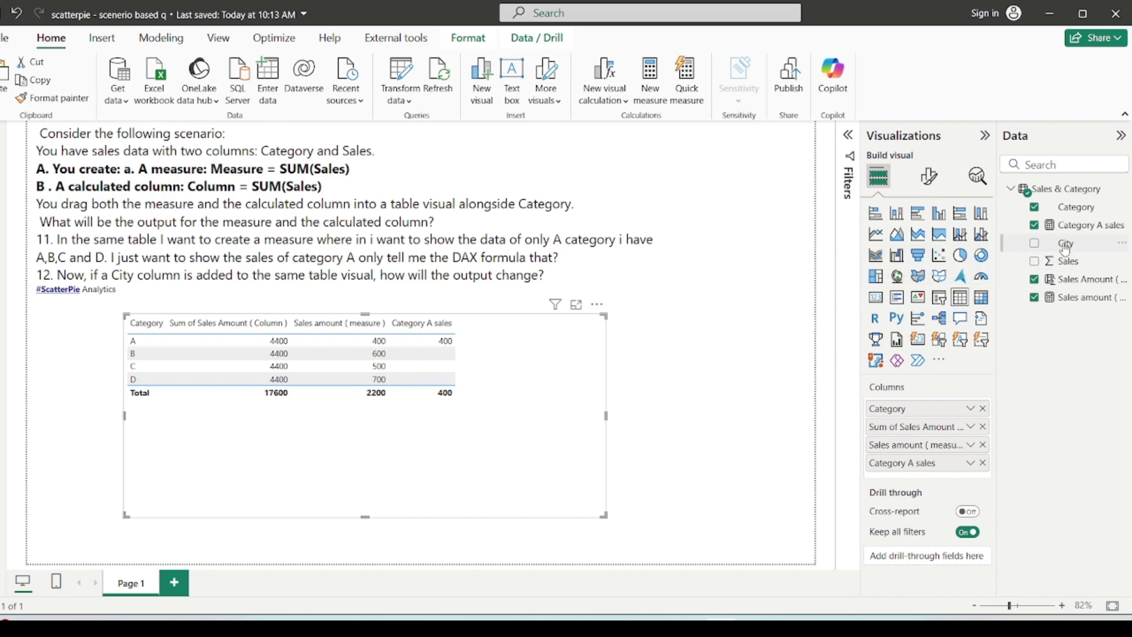
drag(1065, 243, 926, 427)
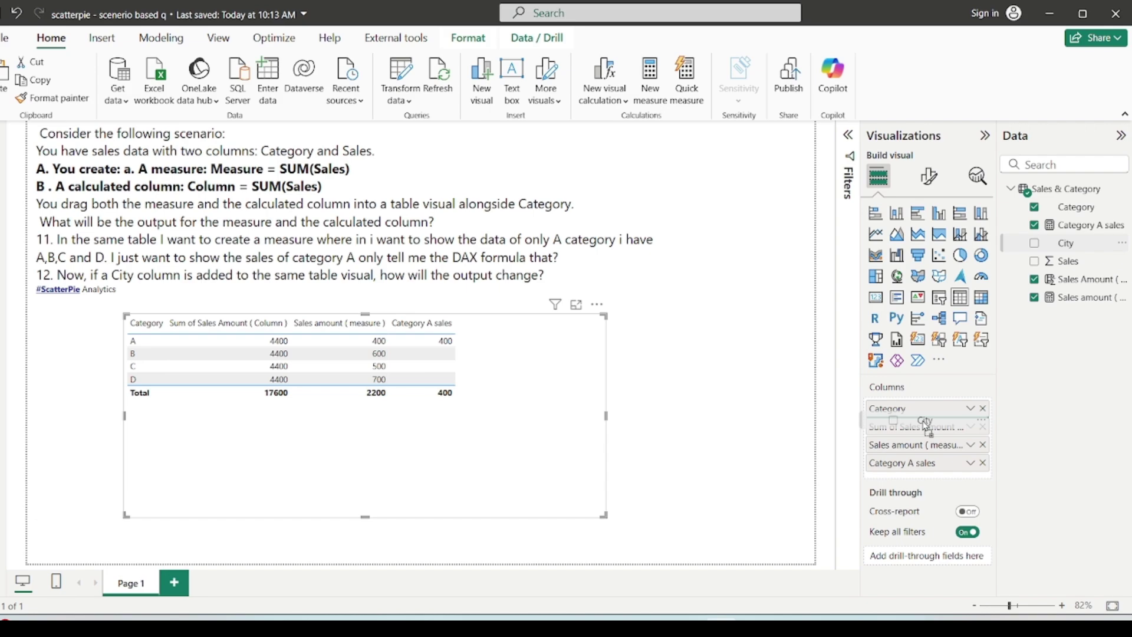
drag(927, 426, 927, 426)
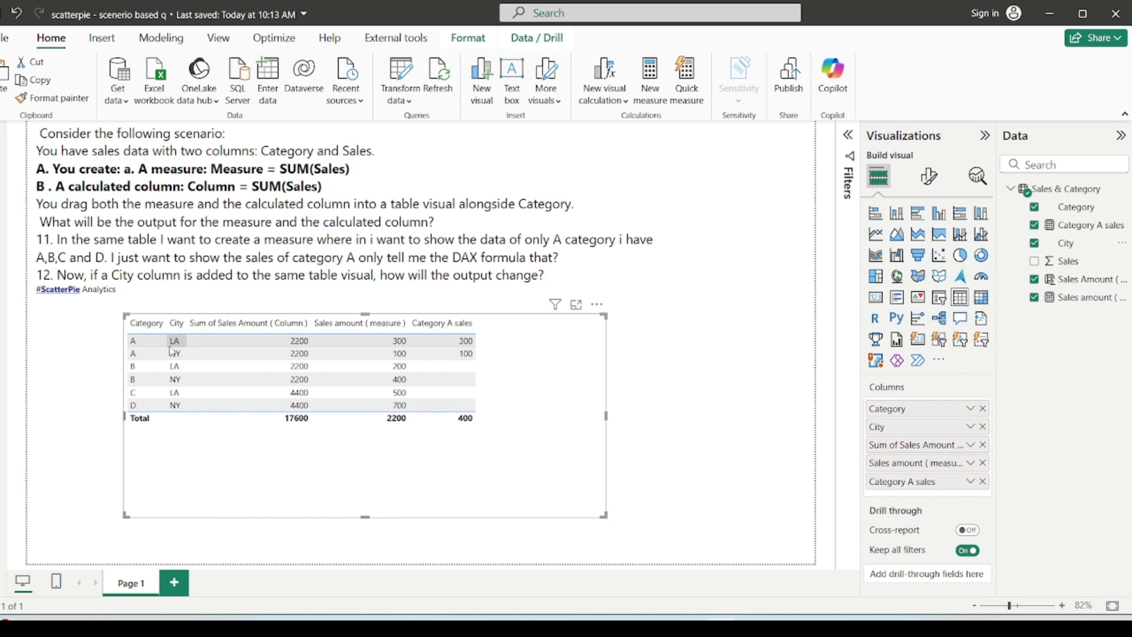
Step: Examine how Category A sales splits between LA and NY in the category A rows of the table, then deselect the visual
click(469, 341)
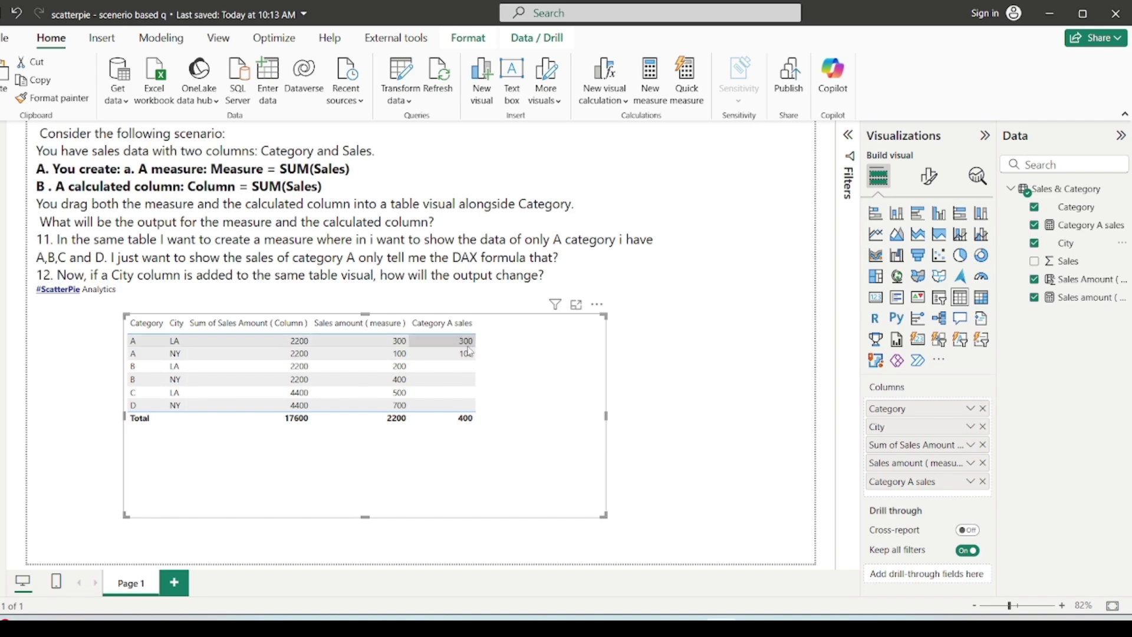
click(468, 349)
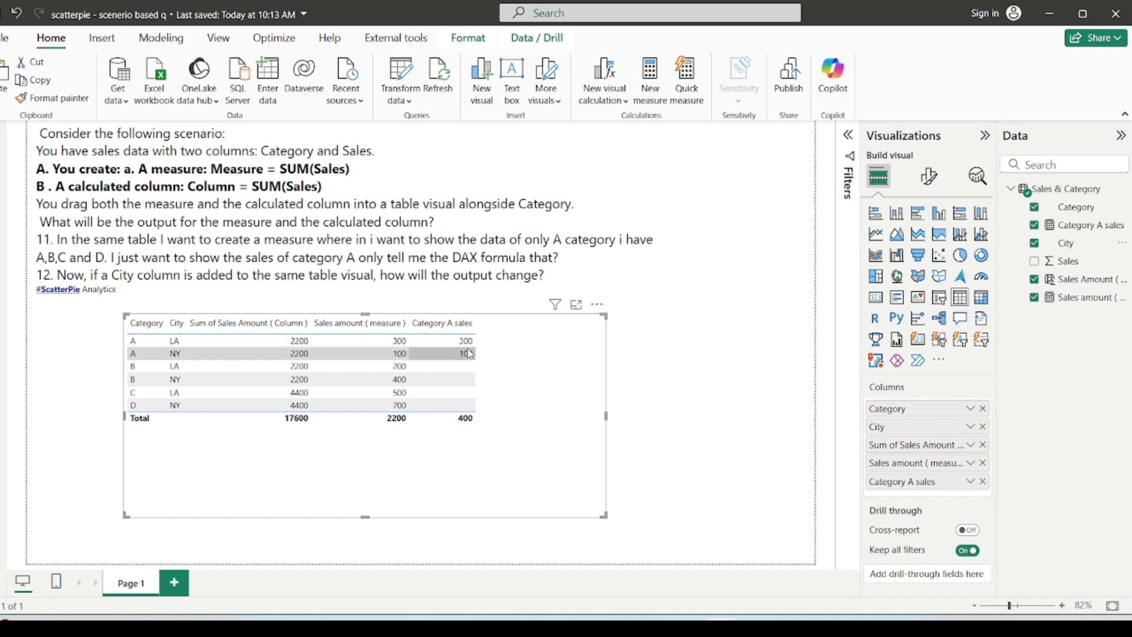
click(142, 352)
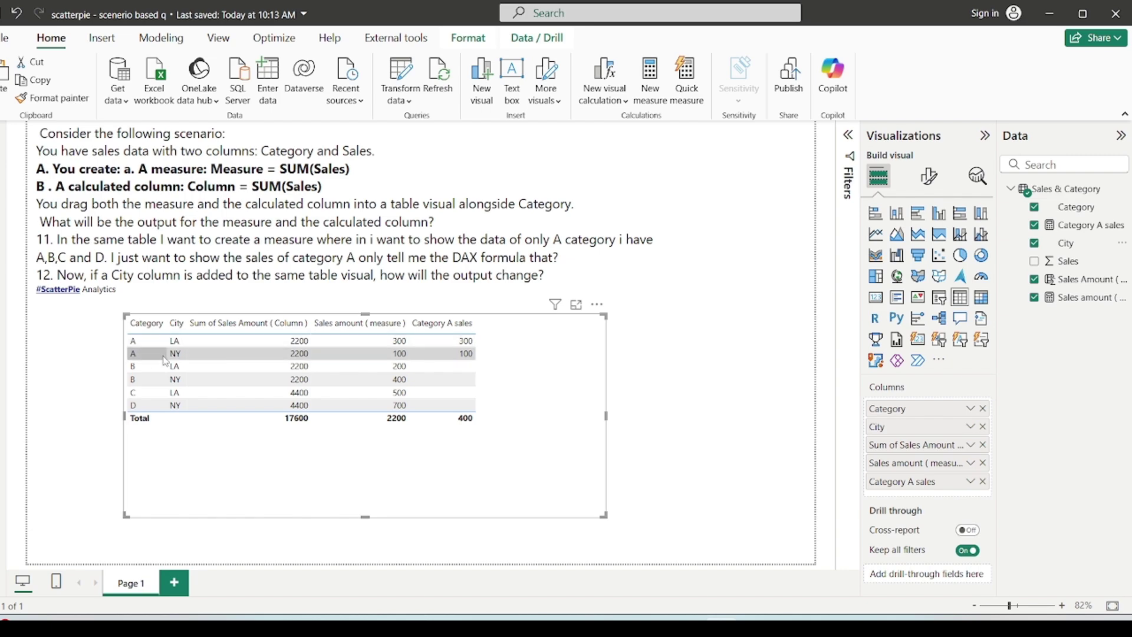
click(459, 347)
click(462, 354)
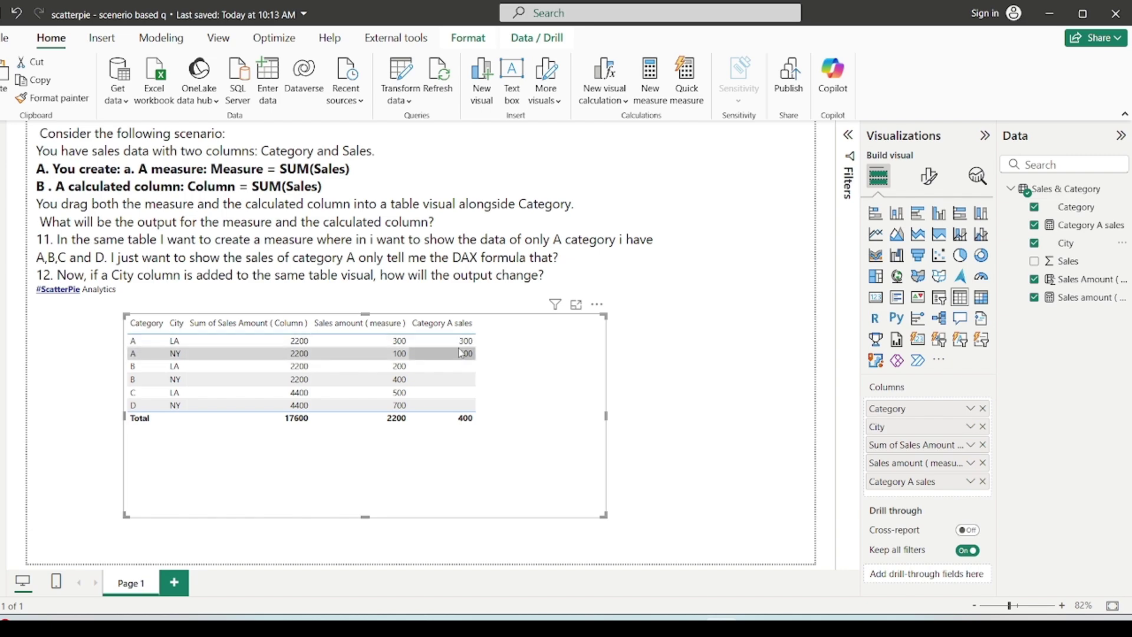
click(139, 353)
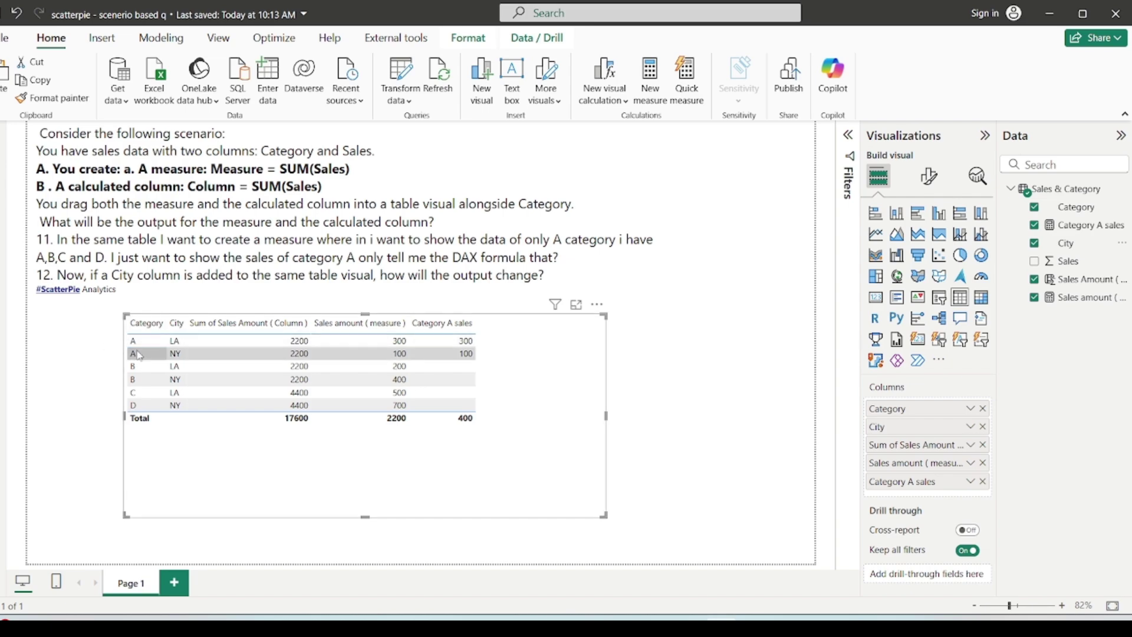
click(660, 401)
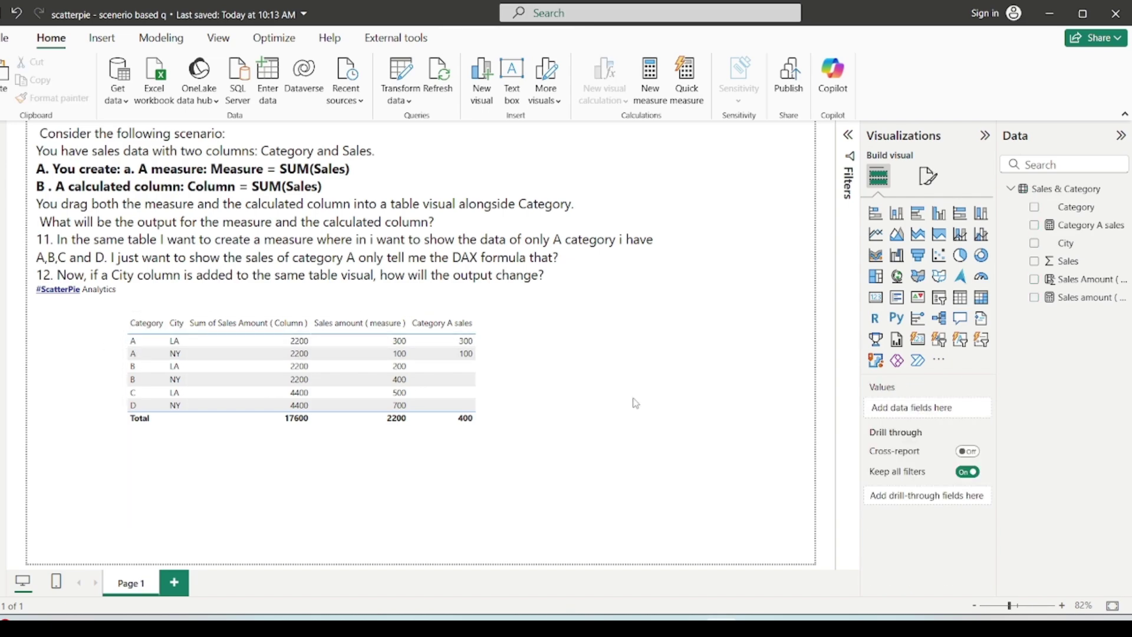